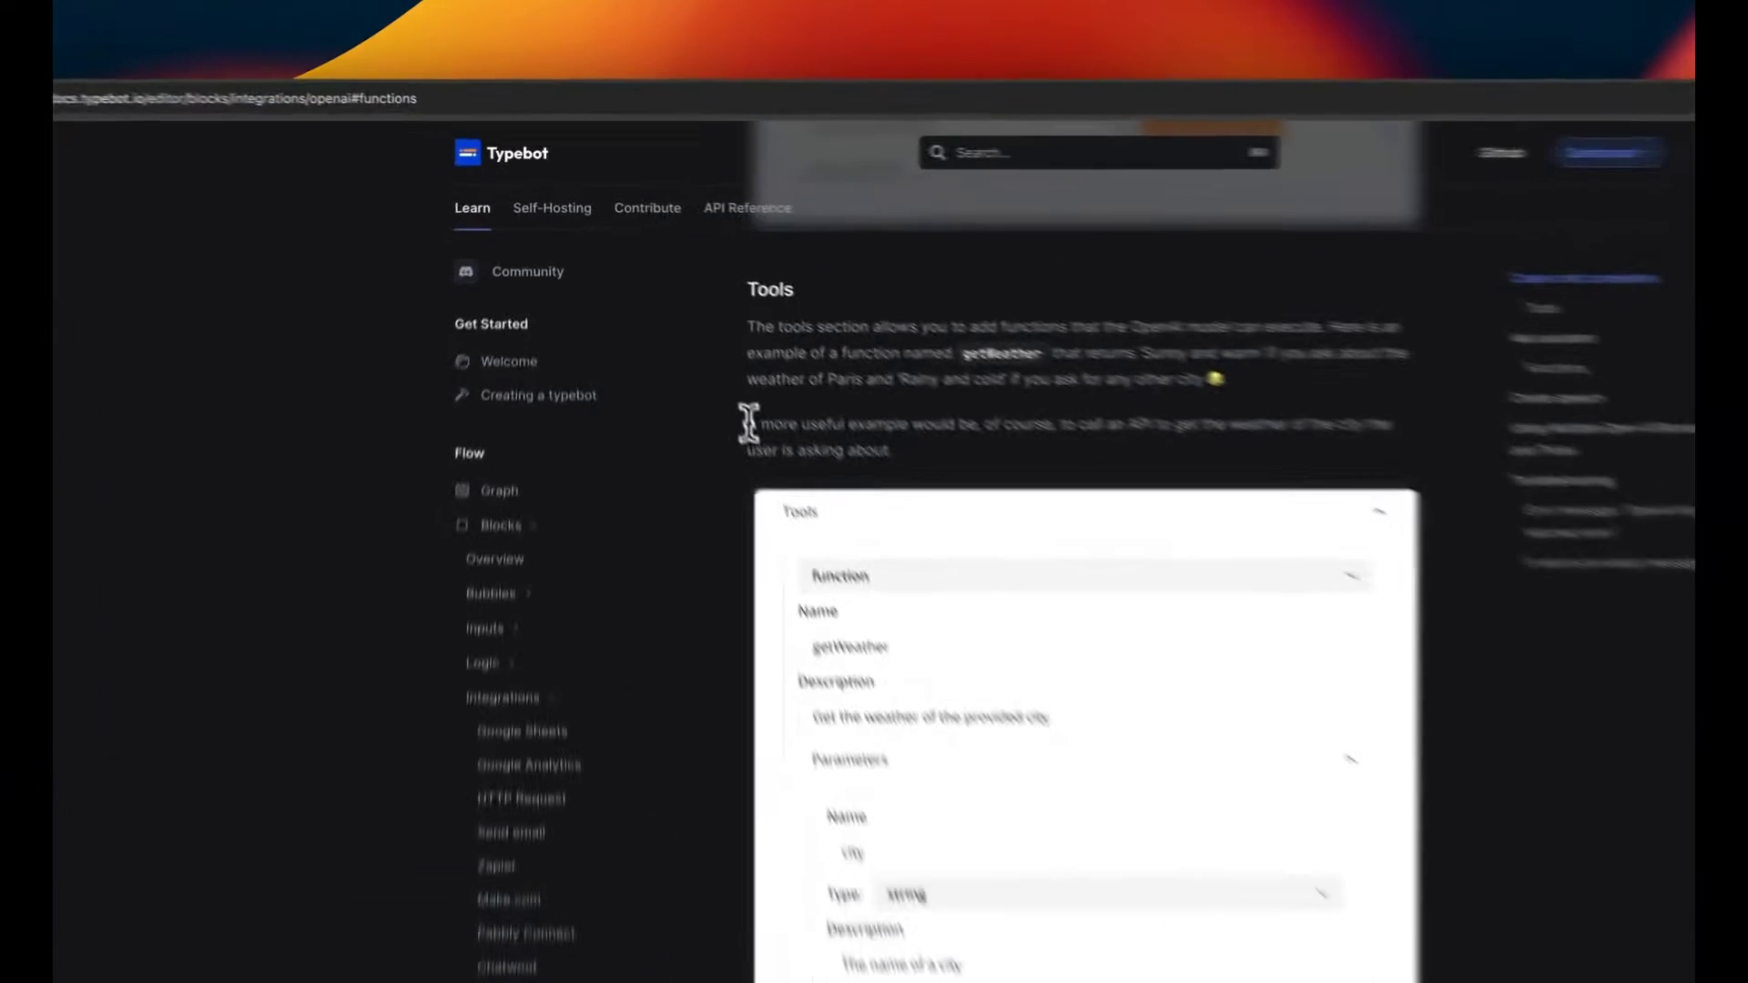
- Highlight the weather API example sentence on the OpenAI block docs page
triple_click(717, 324)
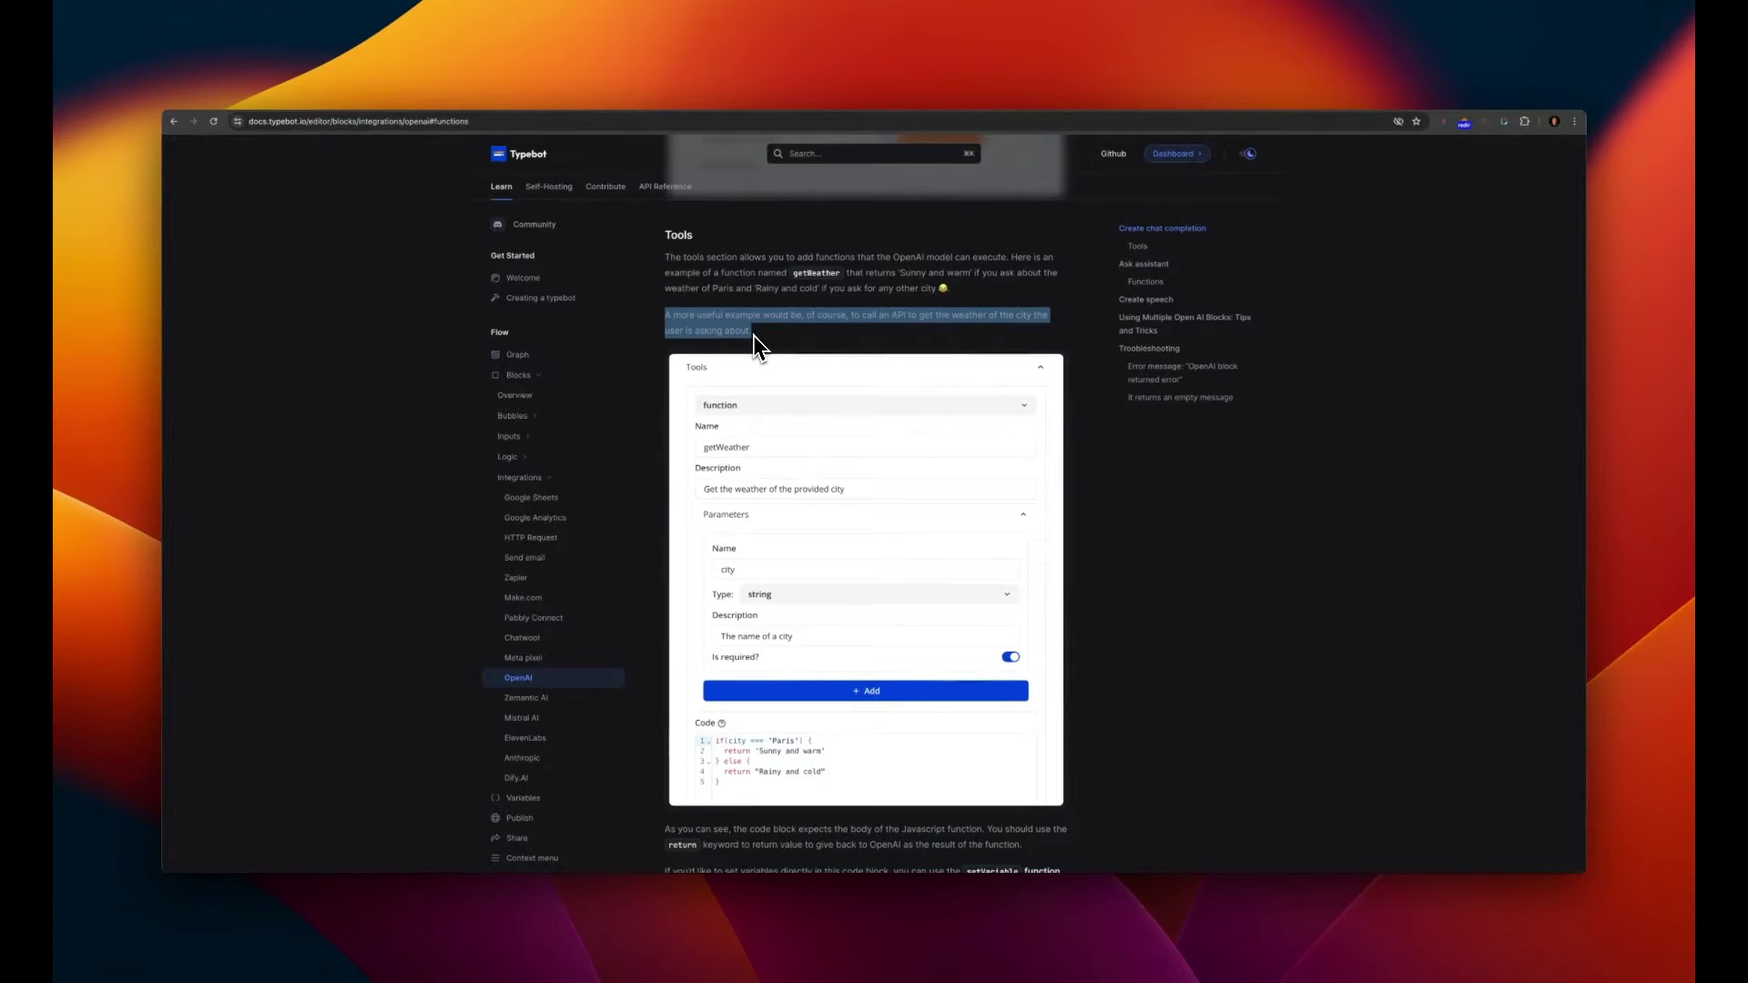
scroll(746, 560, "down", 2)
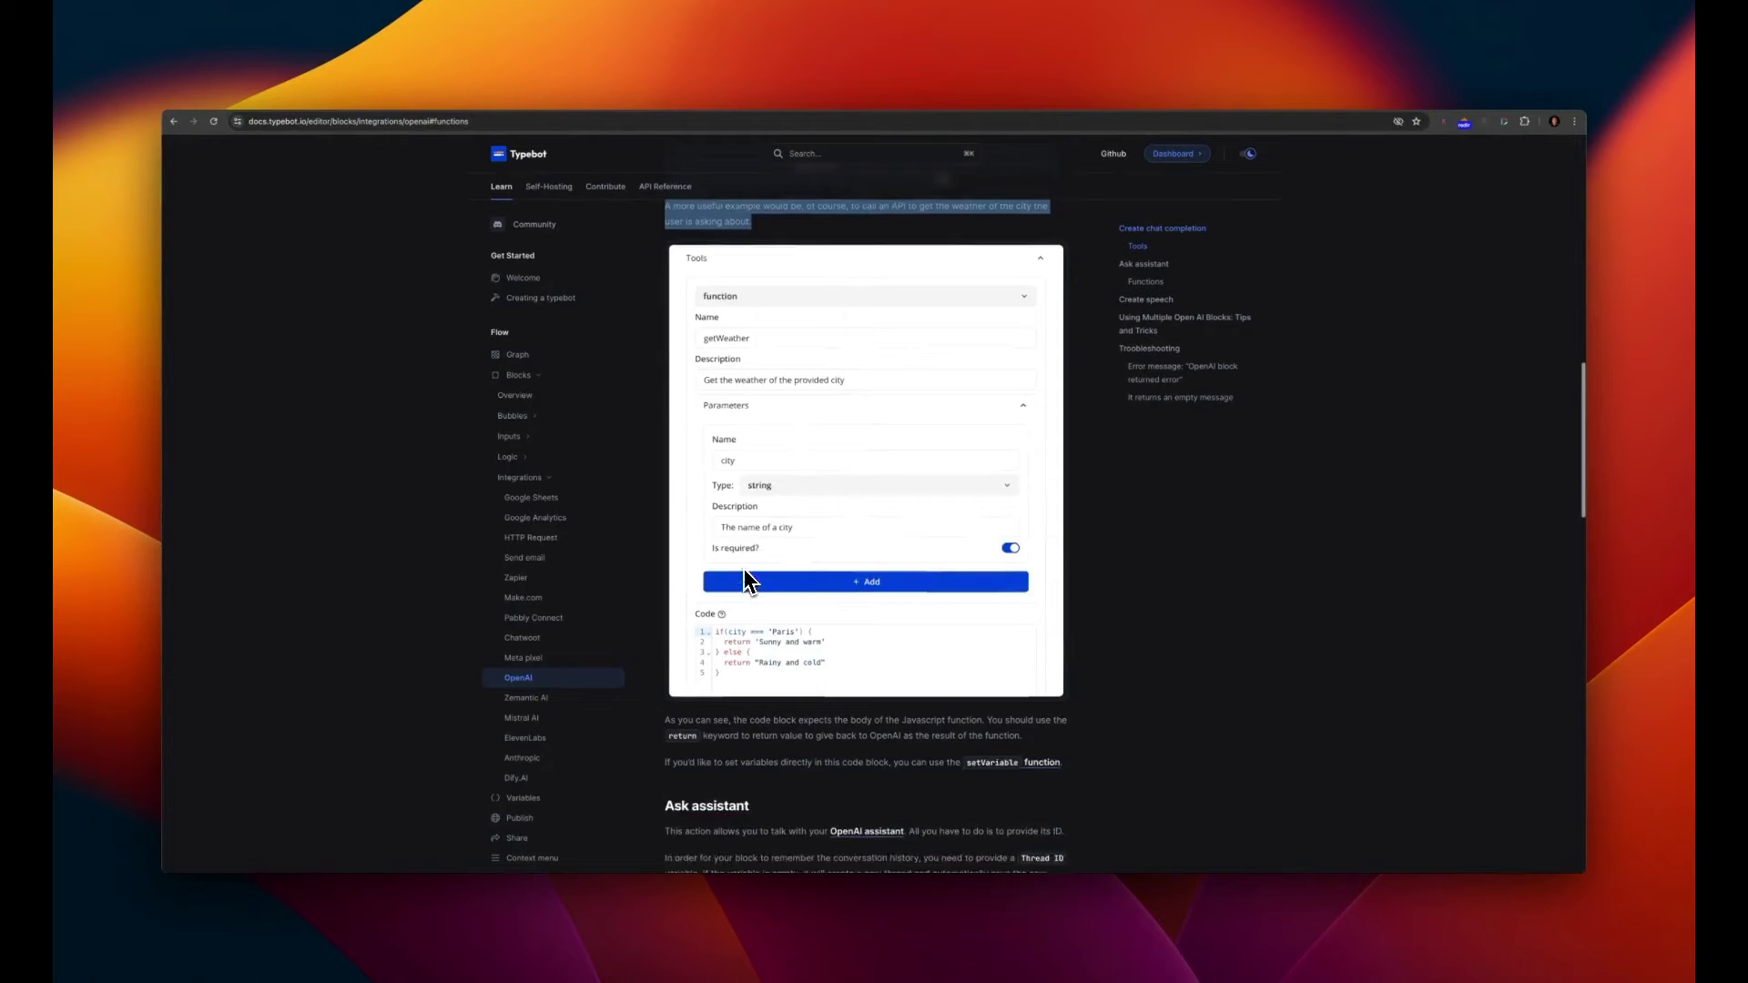
scroll(745, 570, "down", 1)
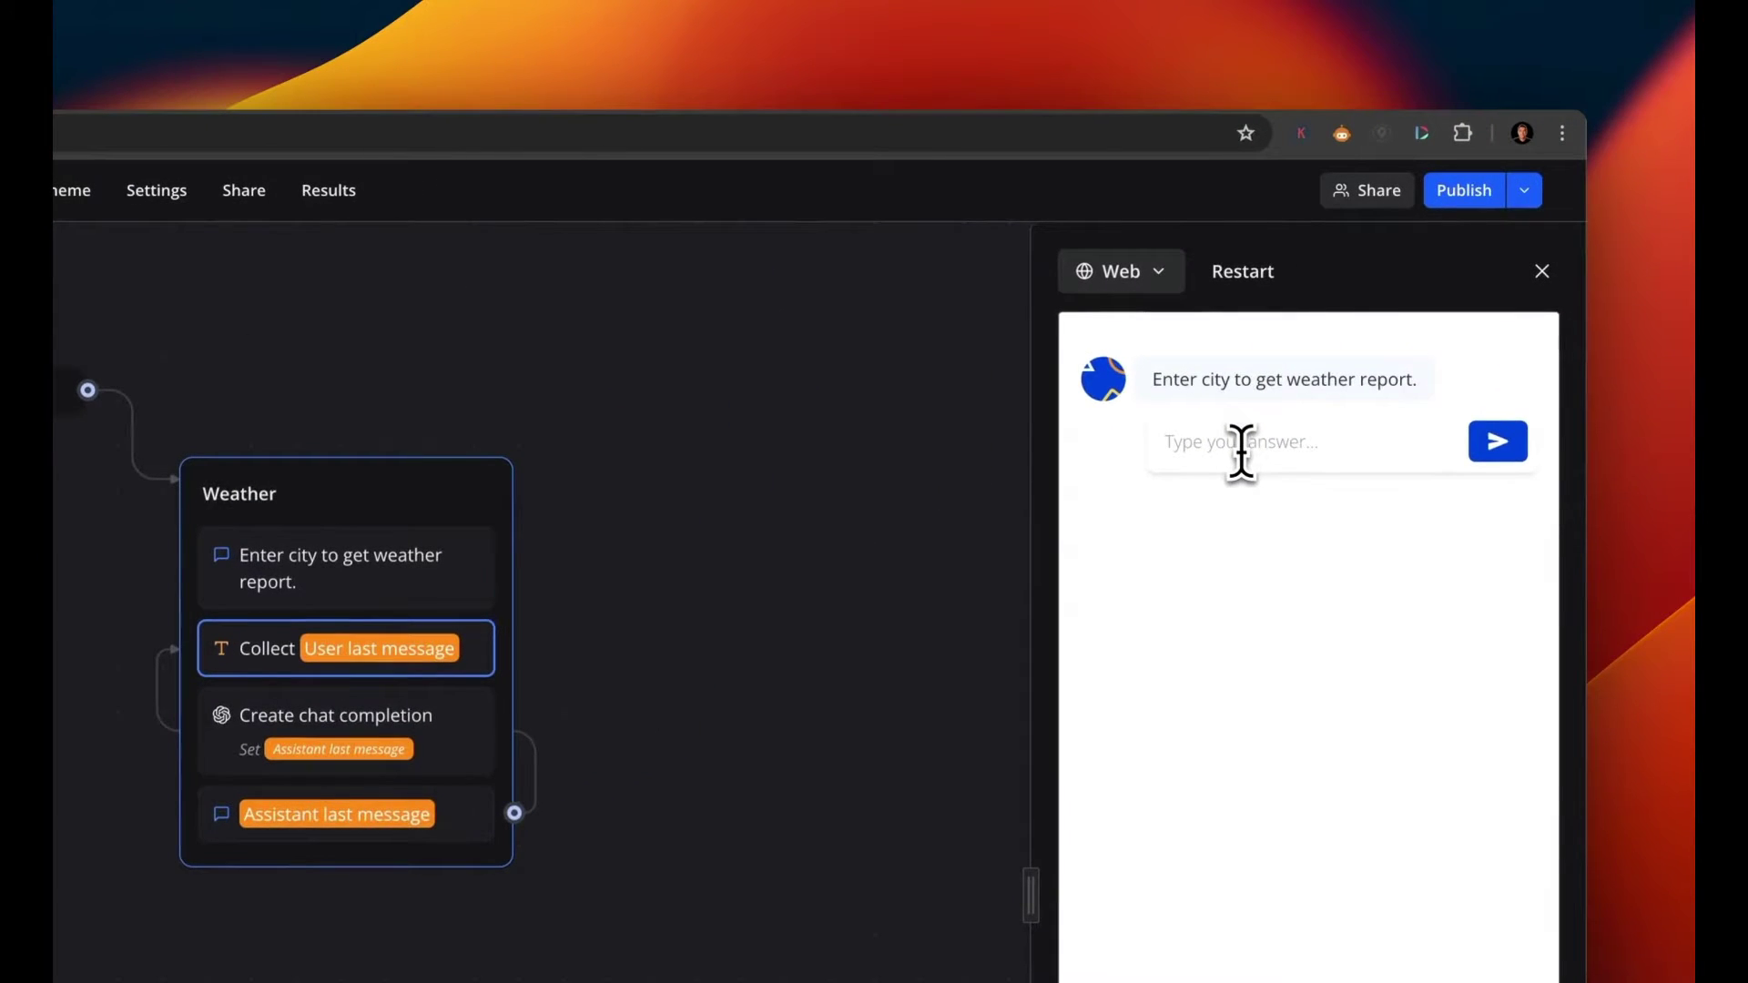
type("San Die")
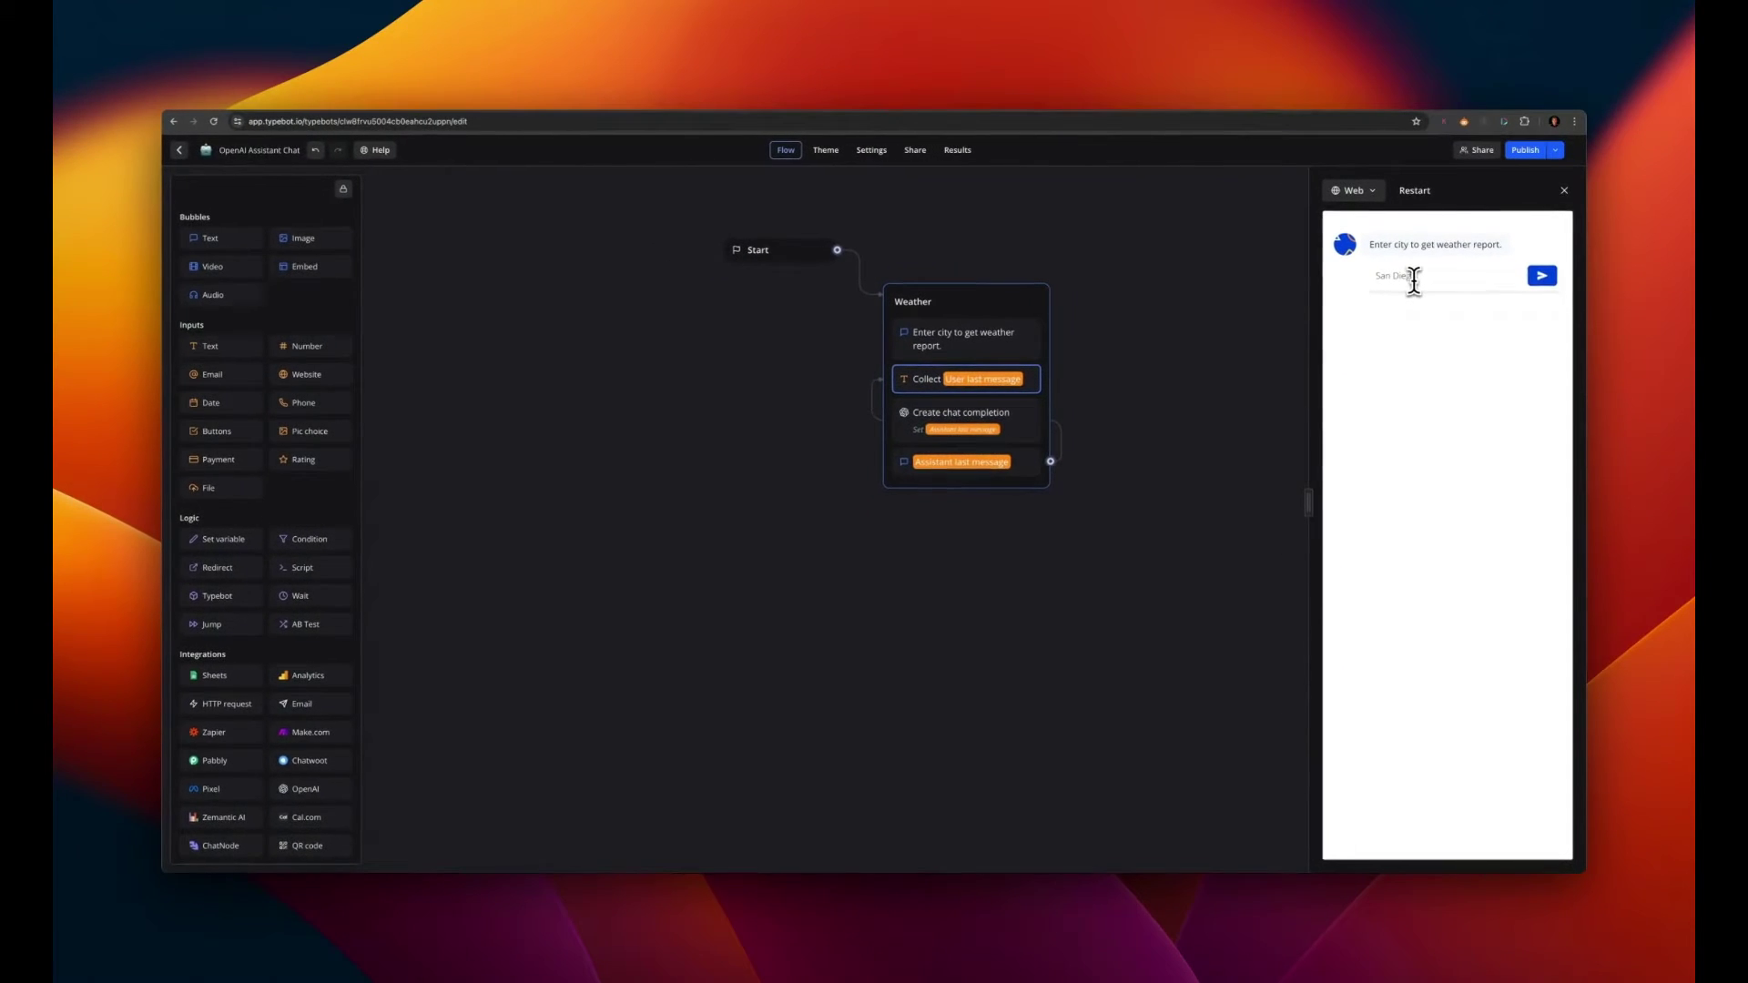
type("go")
- Send 'San Diego' as the preview answer to get its weather report
key("Return")
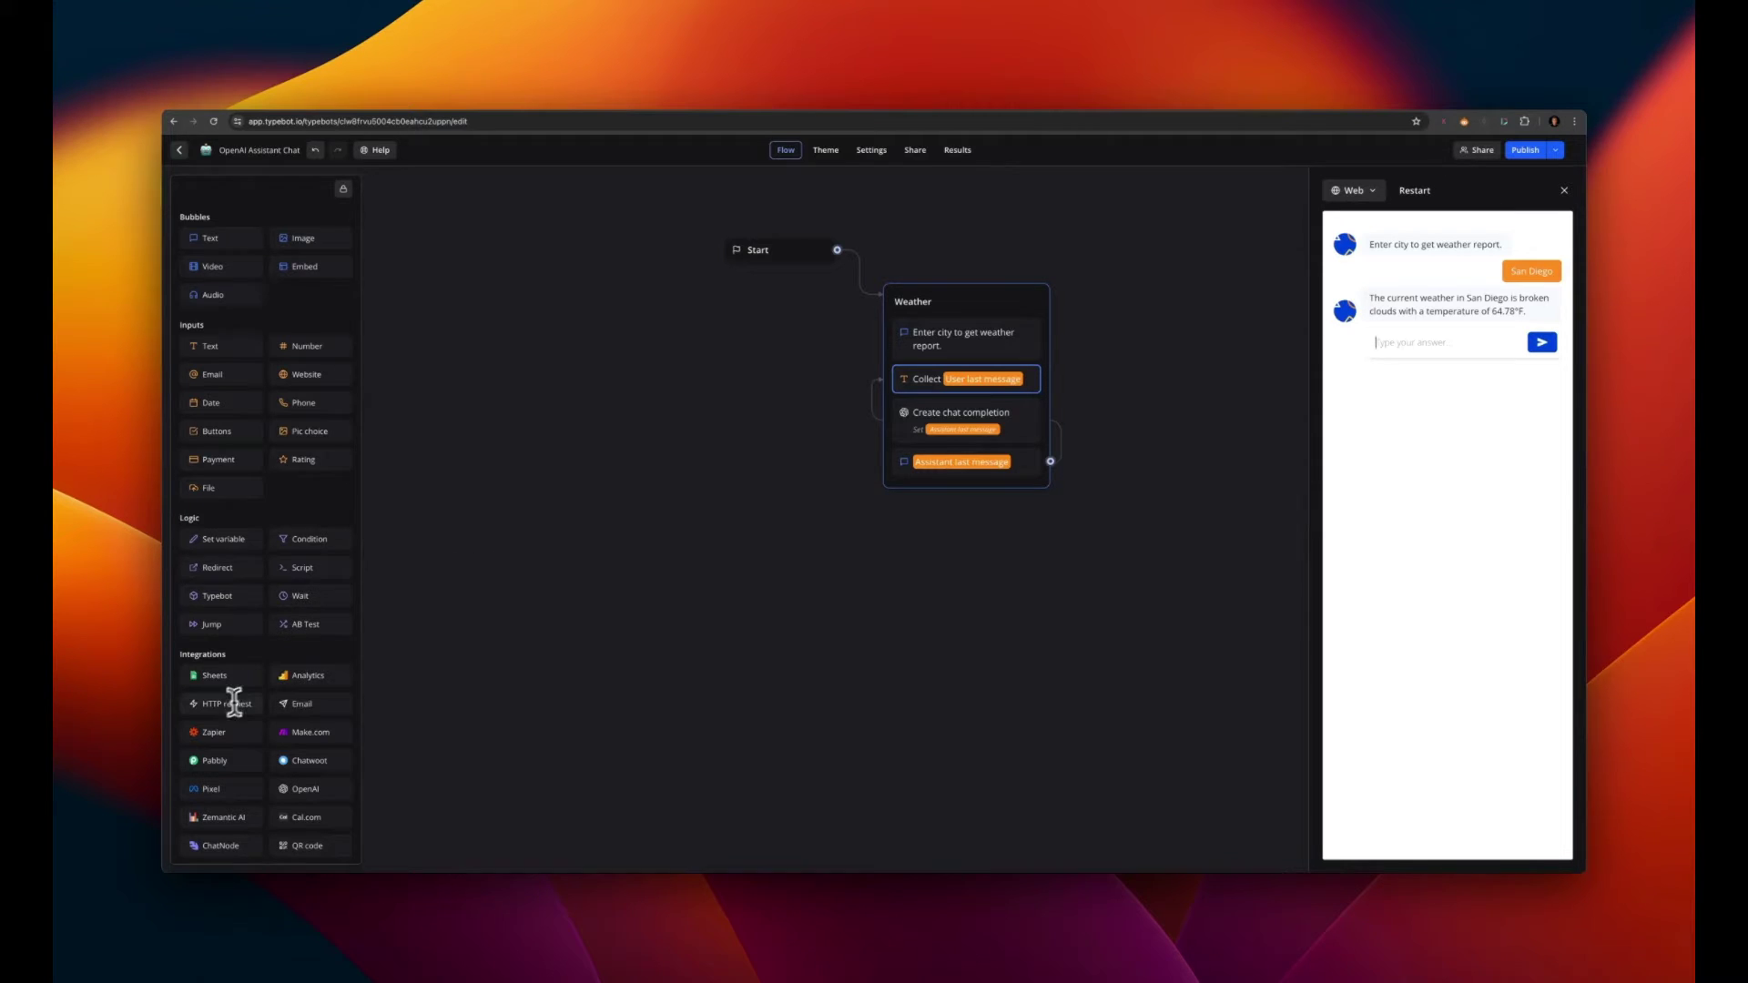
- Drag an HTTP request block from Integrations onto the canvas below the Weather group
left_click_drag(228, 703, 977, 570)
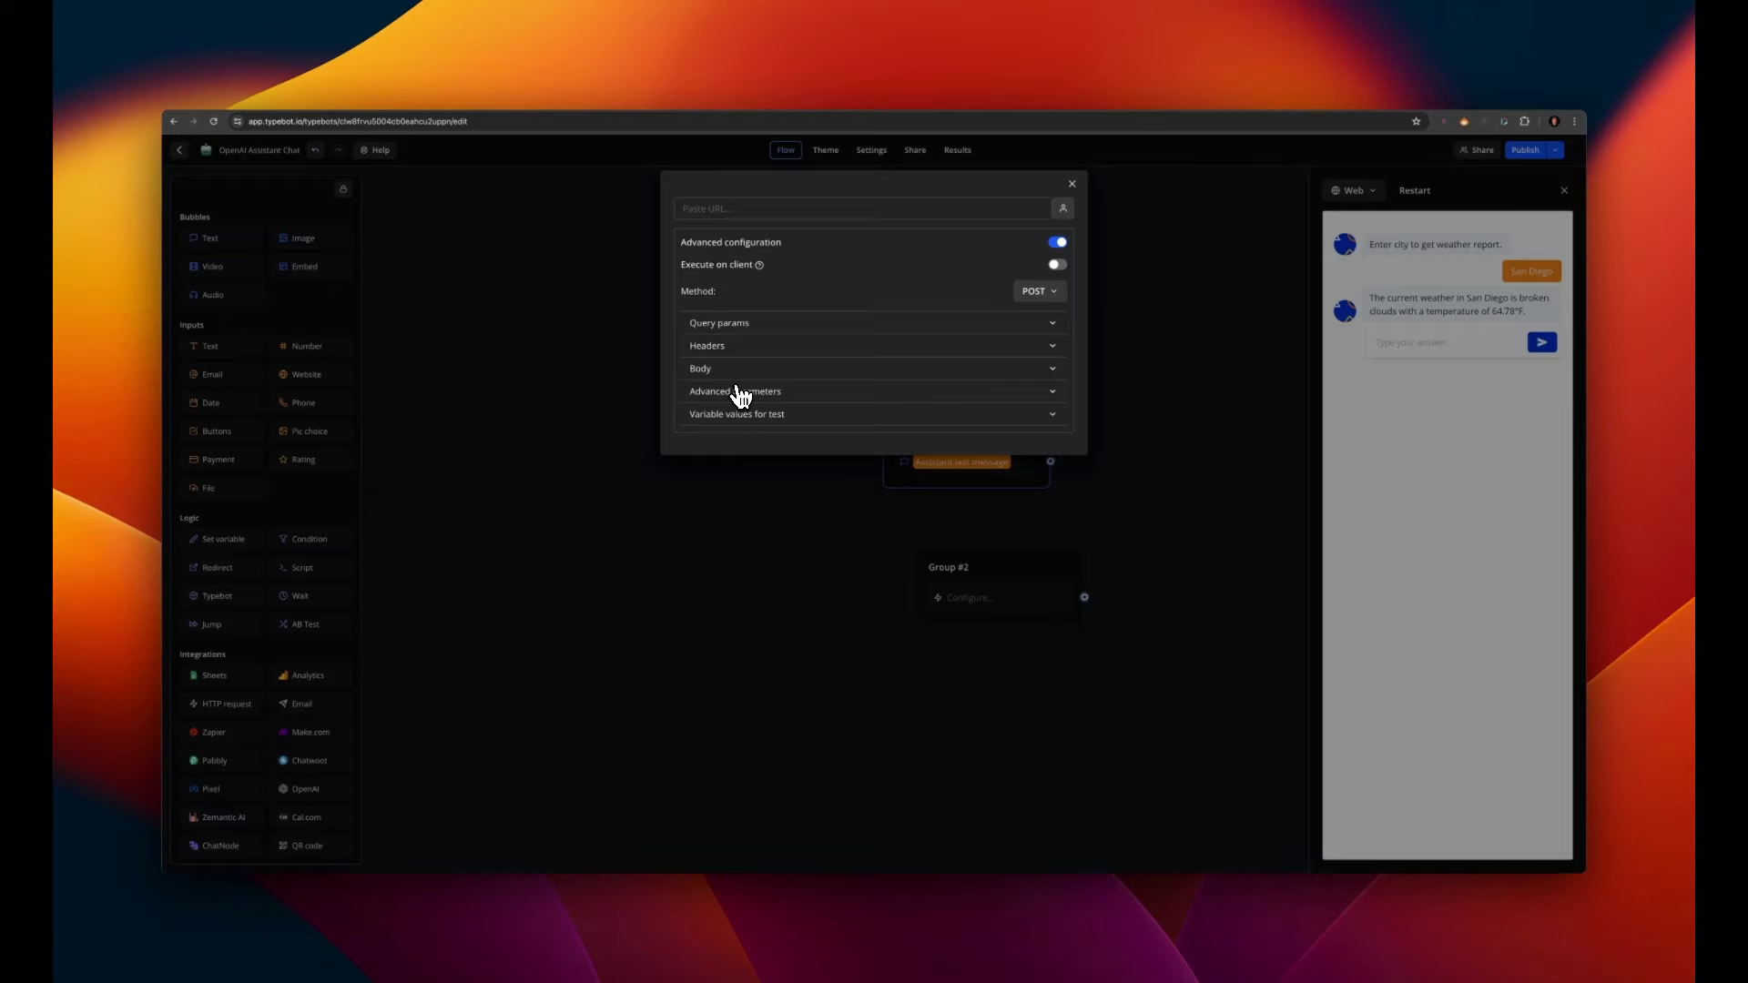
- Close the HTTP request settings and show the chat completion block's messages in a full dialog
left_click(1015, 574)
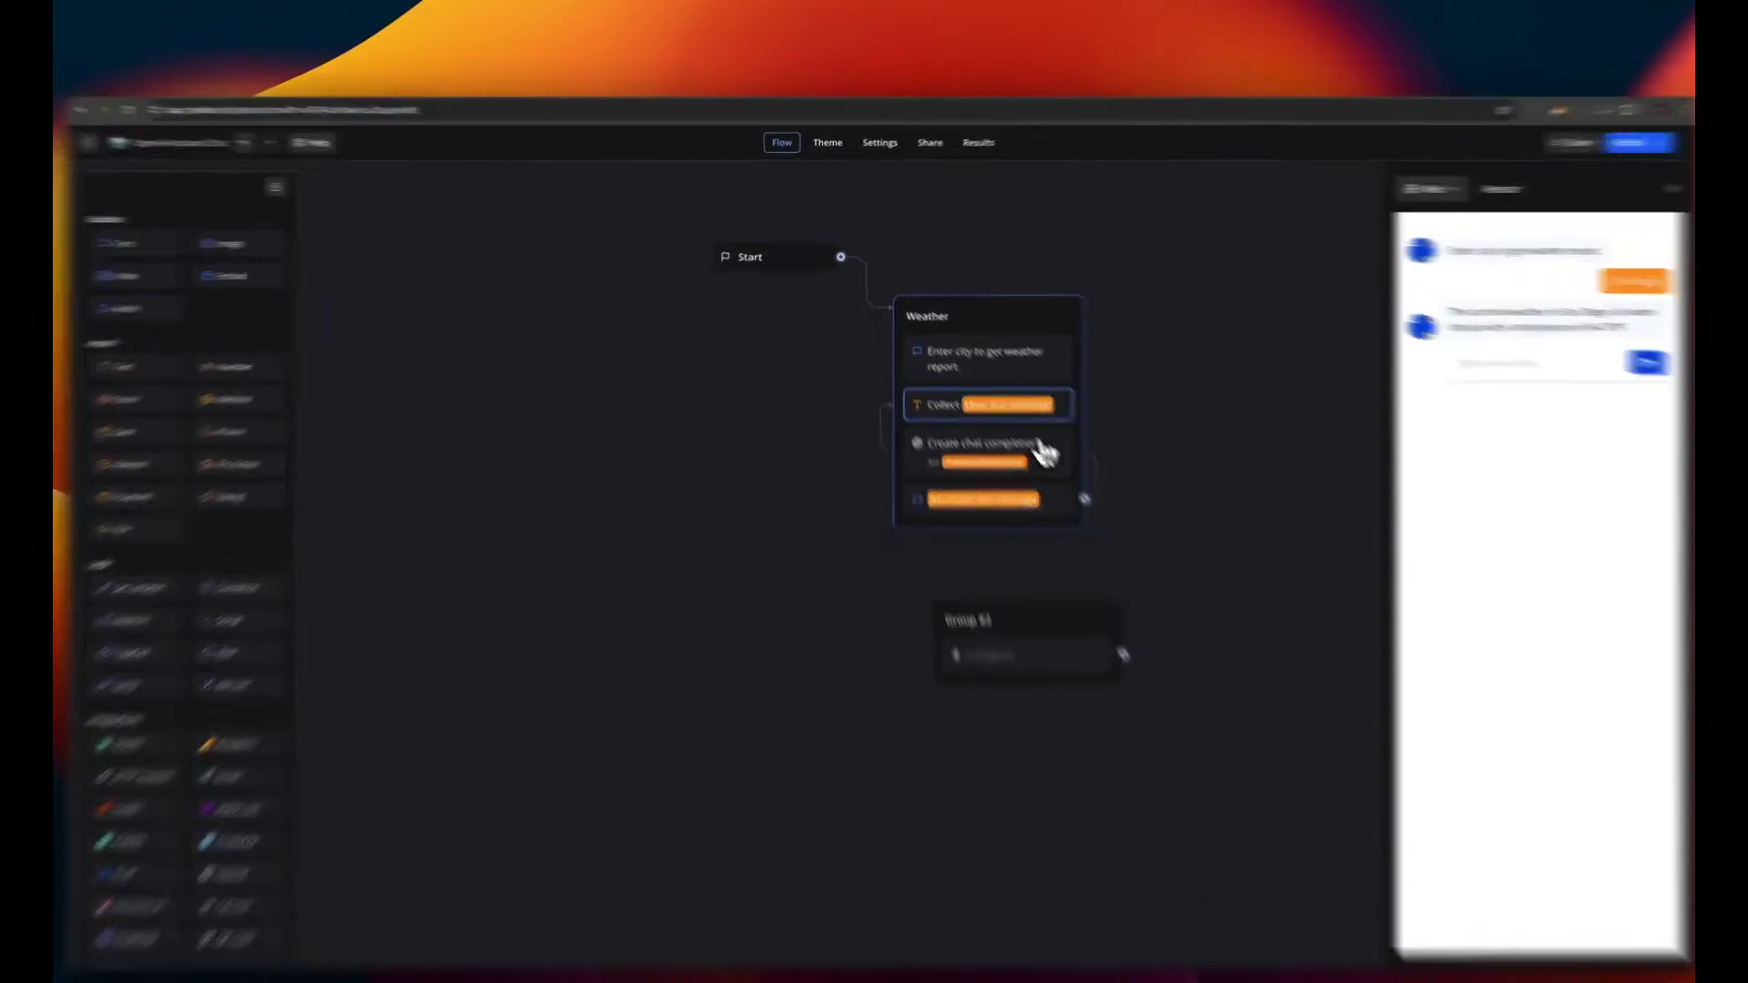
left_click(1045, 451)
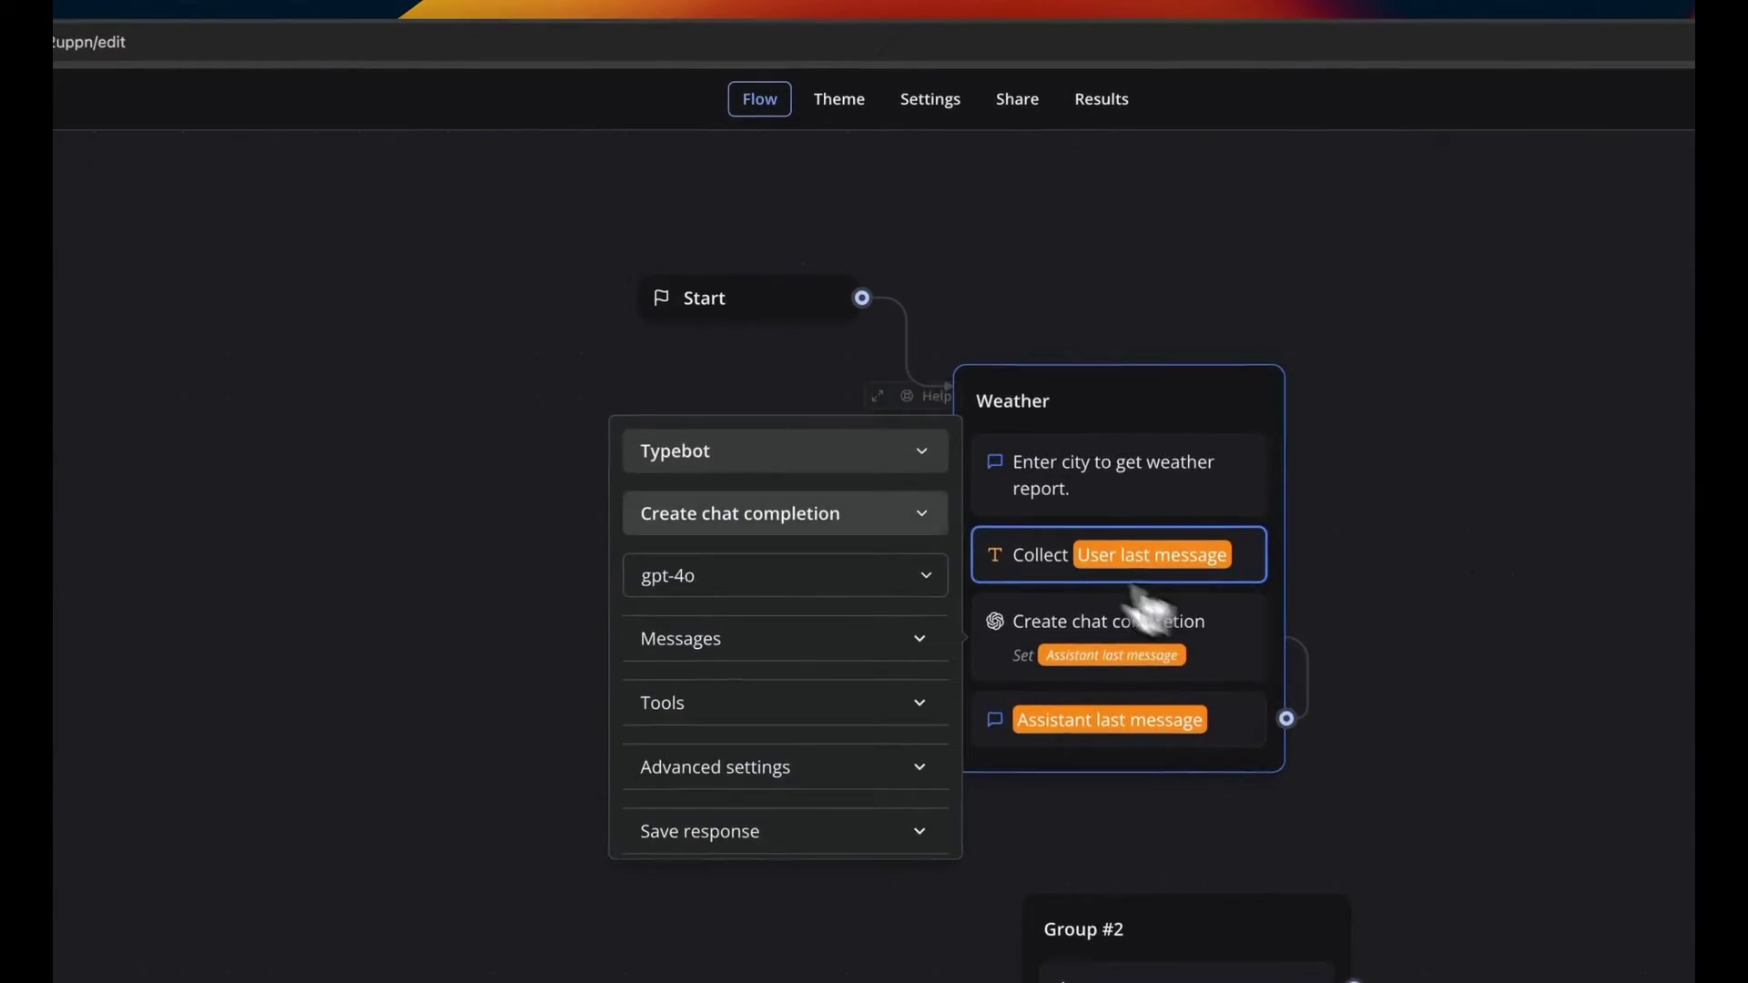
left_click(881, 394)
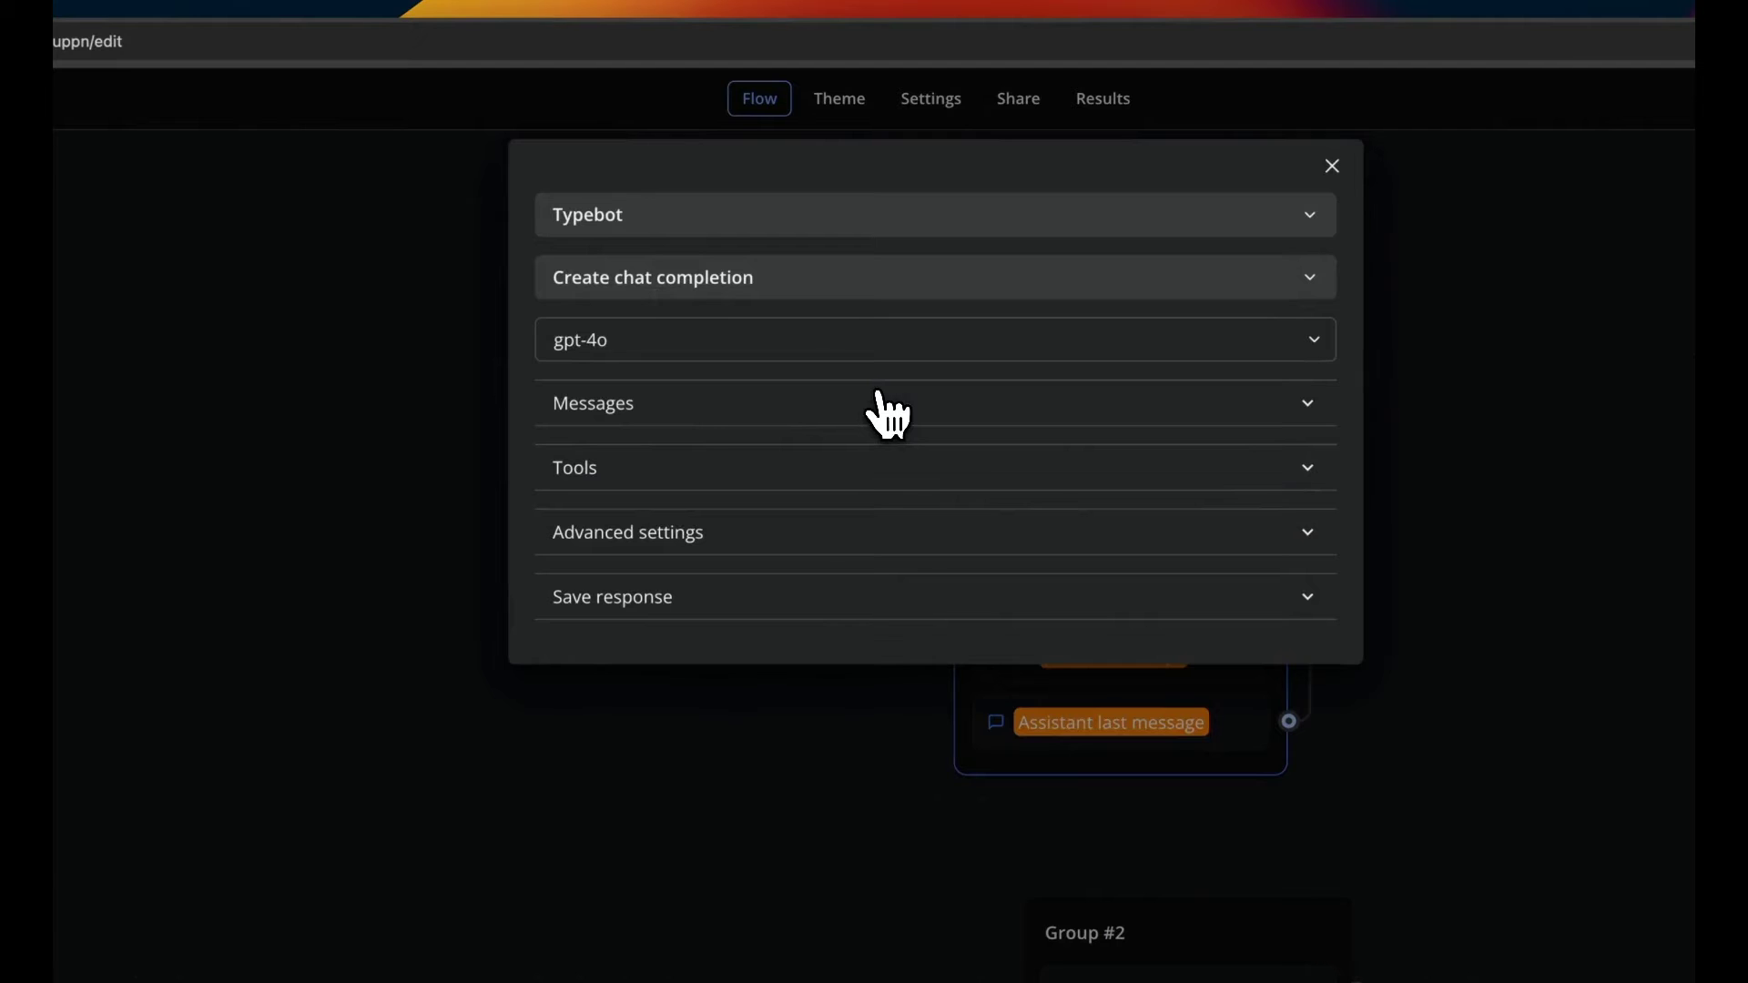
left_click(682, 409)
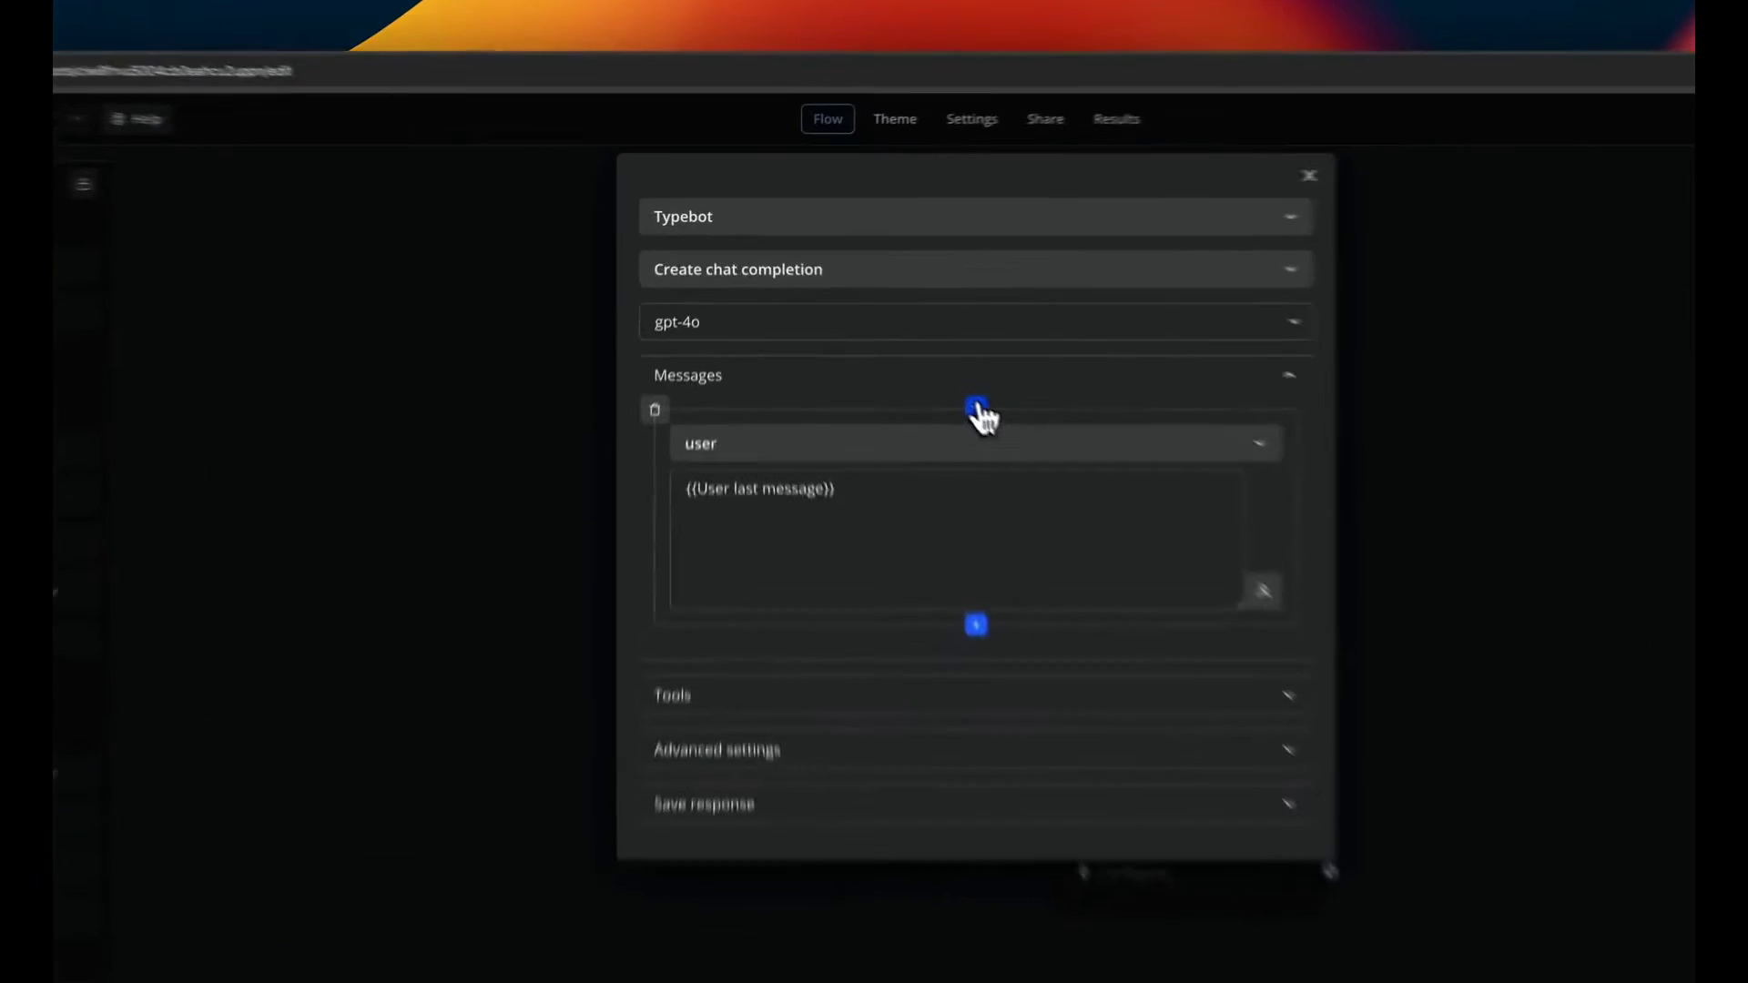
- Add a system message before the user message, then delete it
left_click(875, 320)
left_click(747, 488)
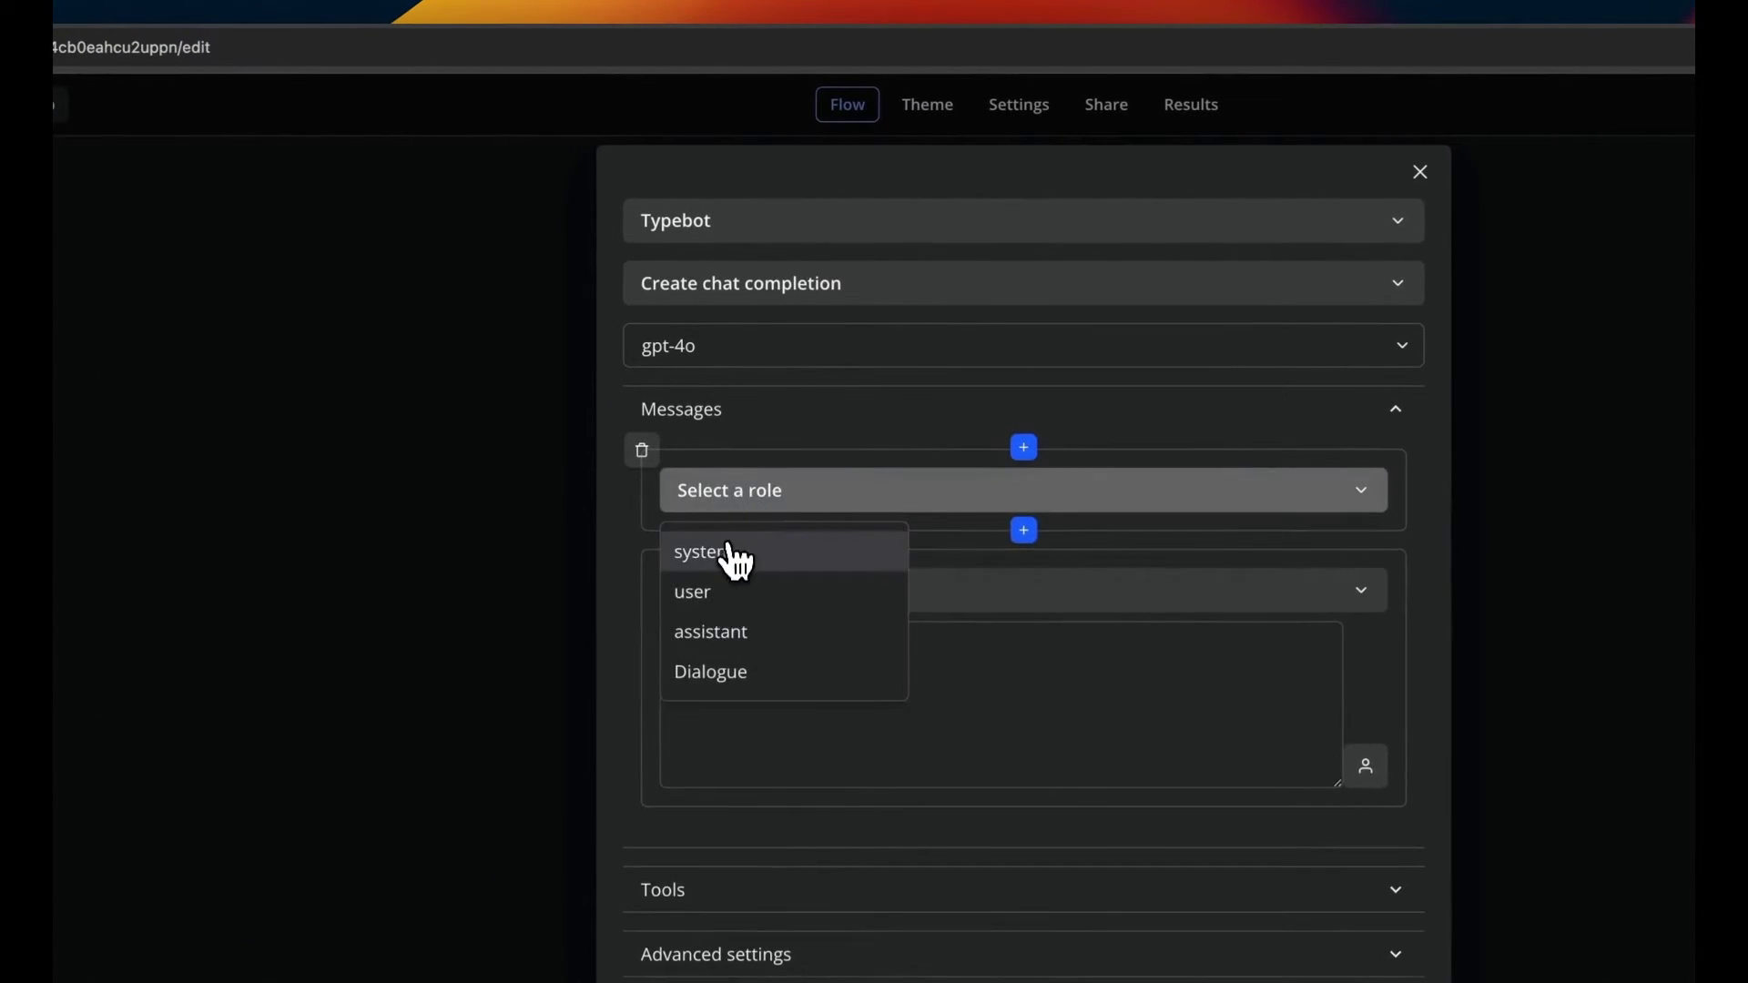
left_click(733, 551)
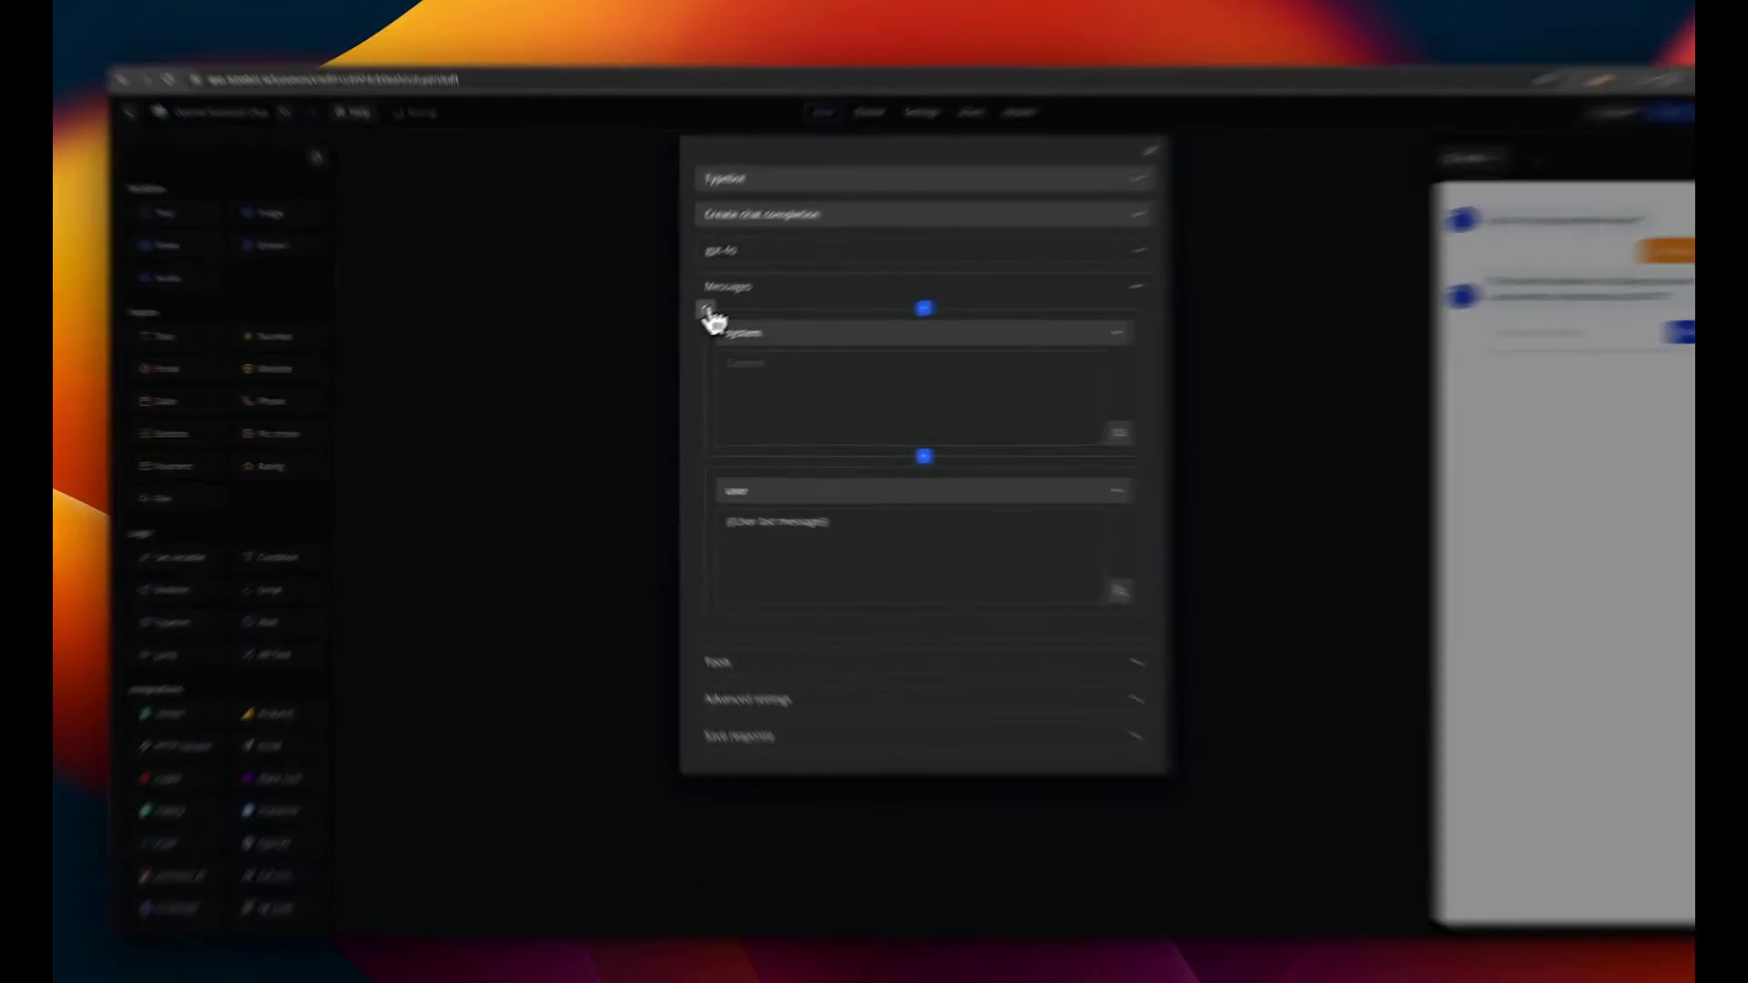
left_click(683, 323)
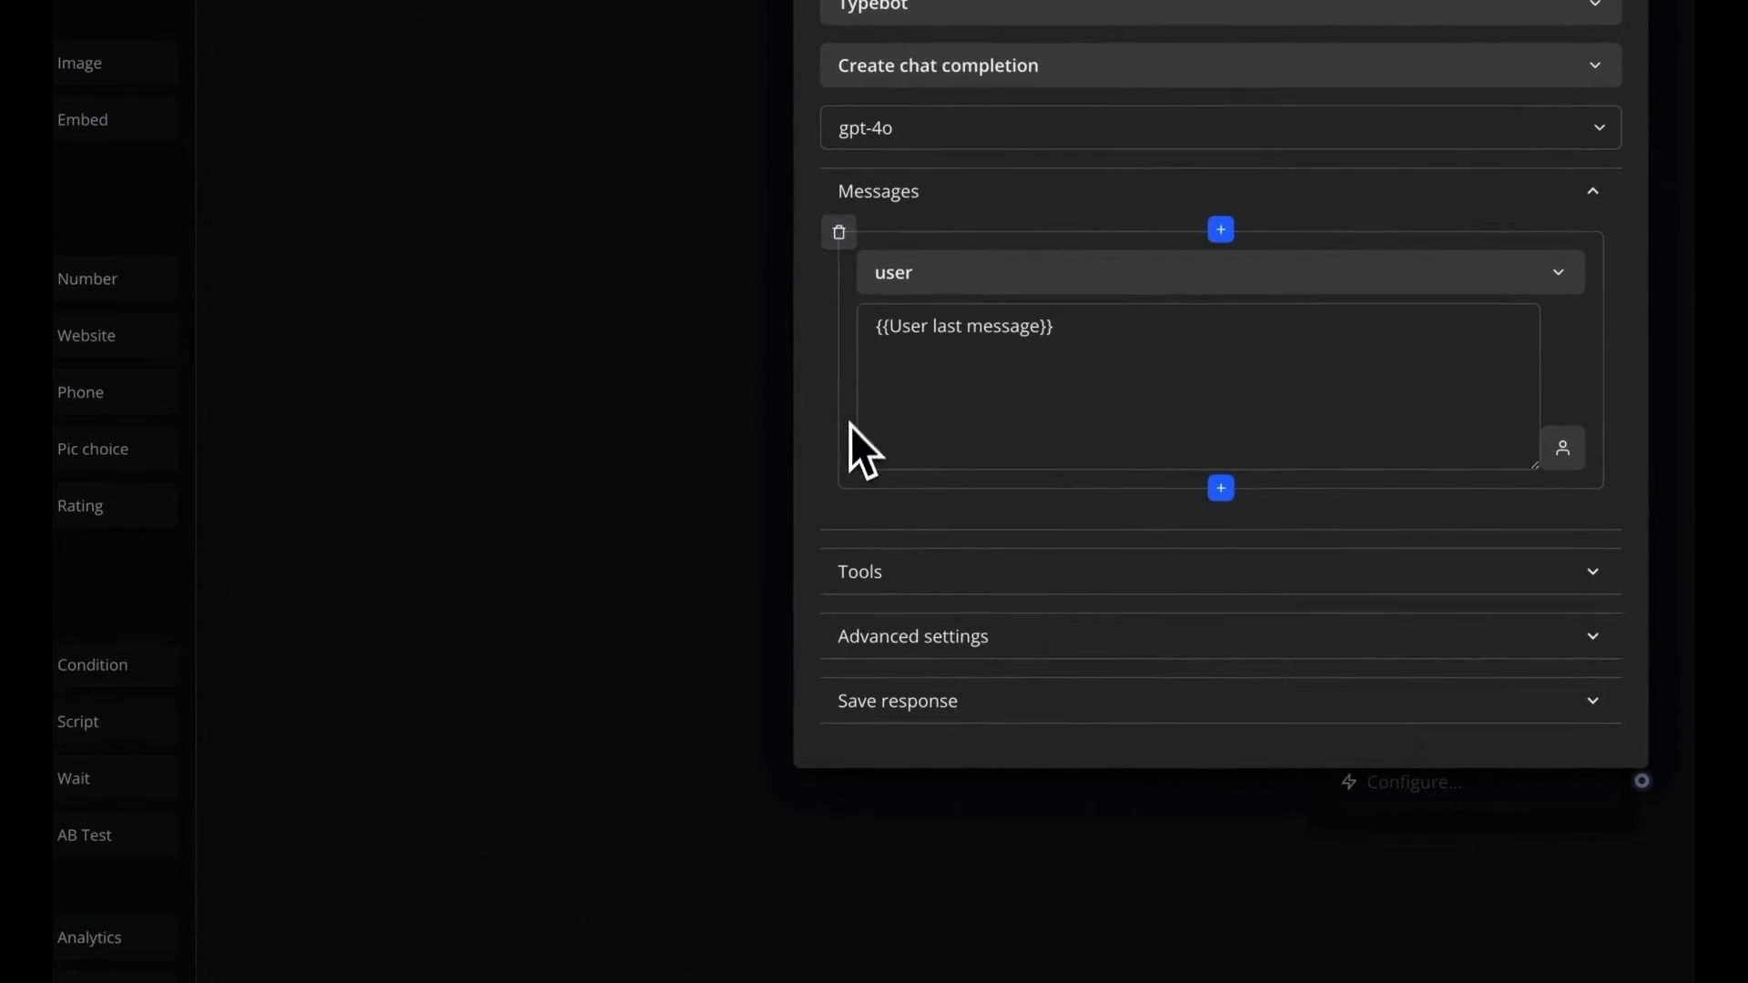
- Expand the chat completion's function tools and the getWeather function's parameters
left_click(914, 580)
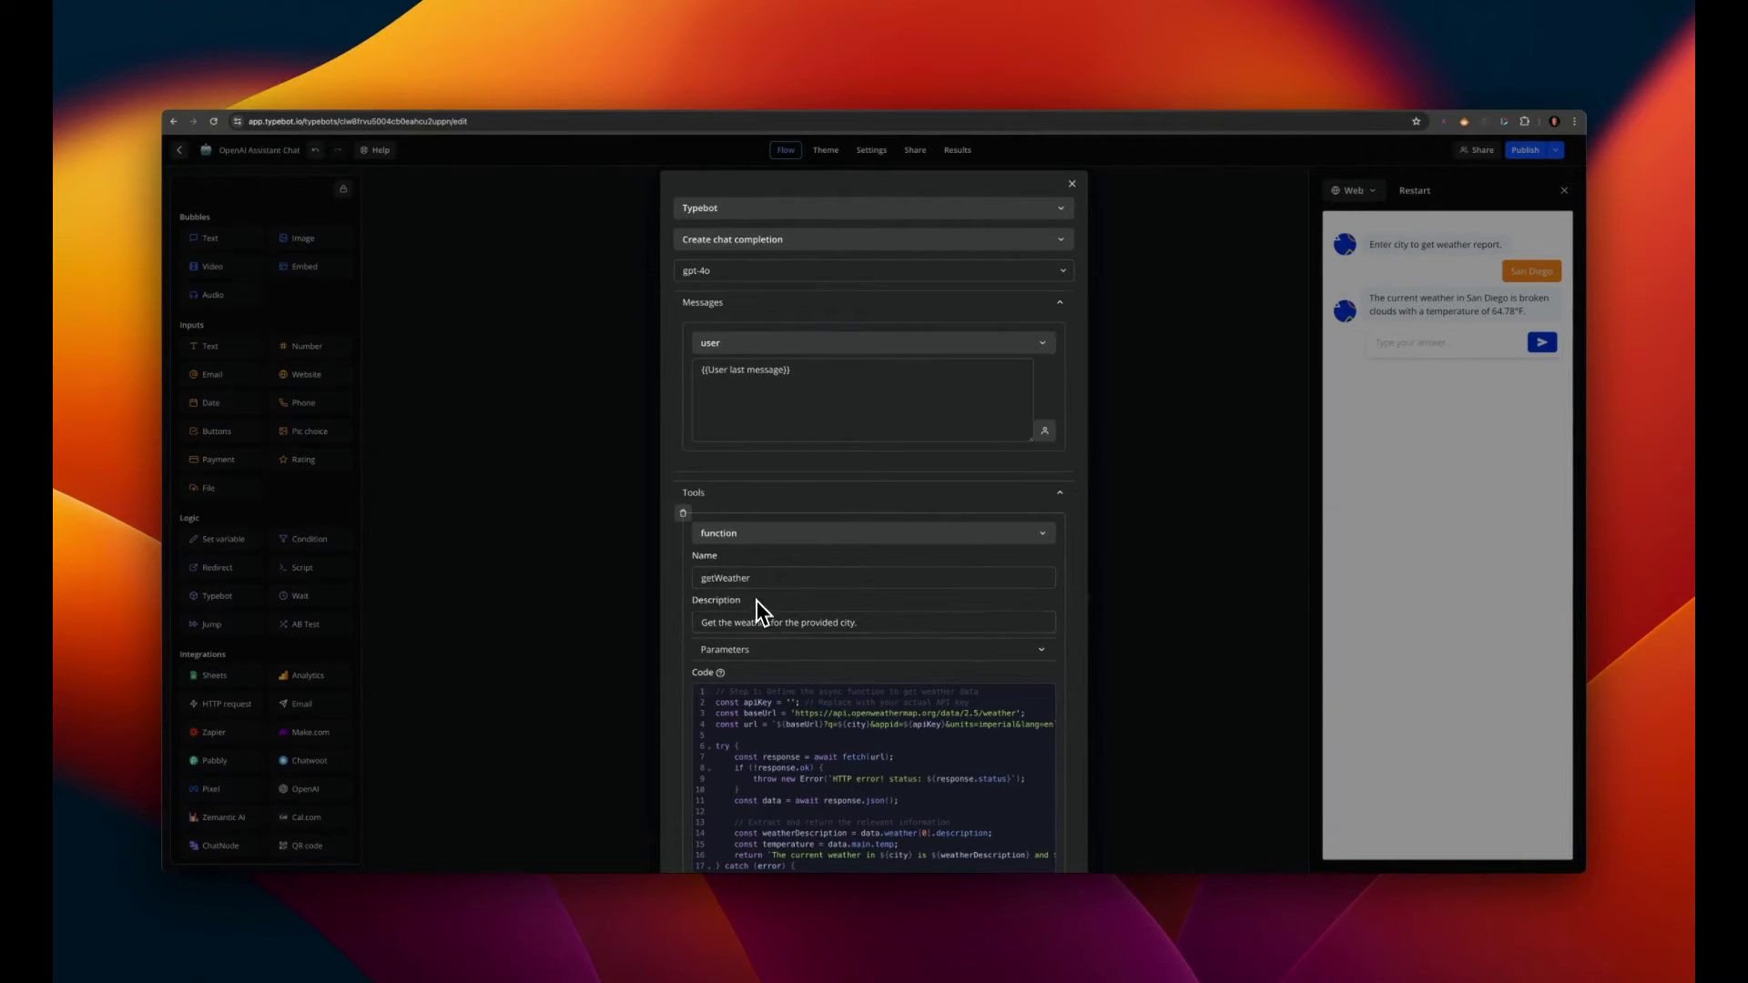
left_click(760, 650)
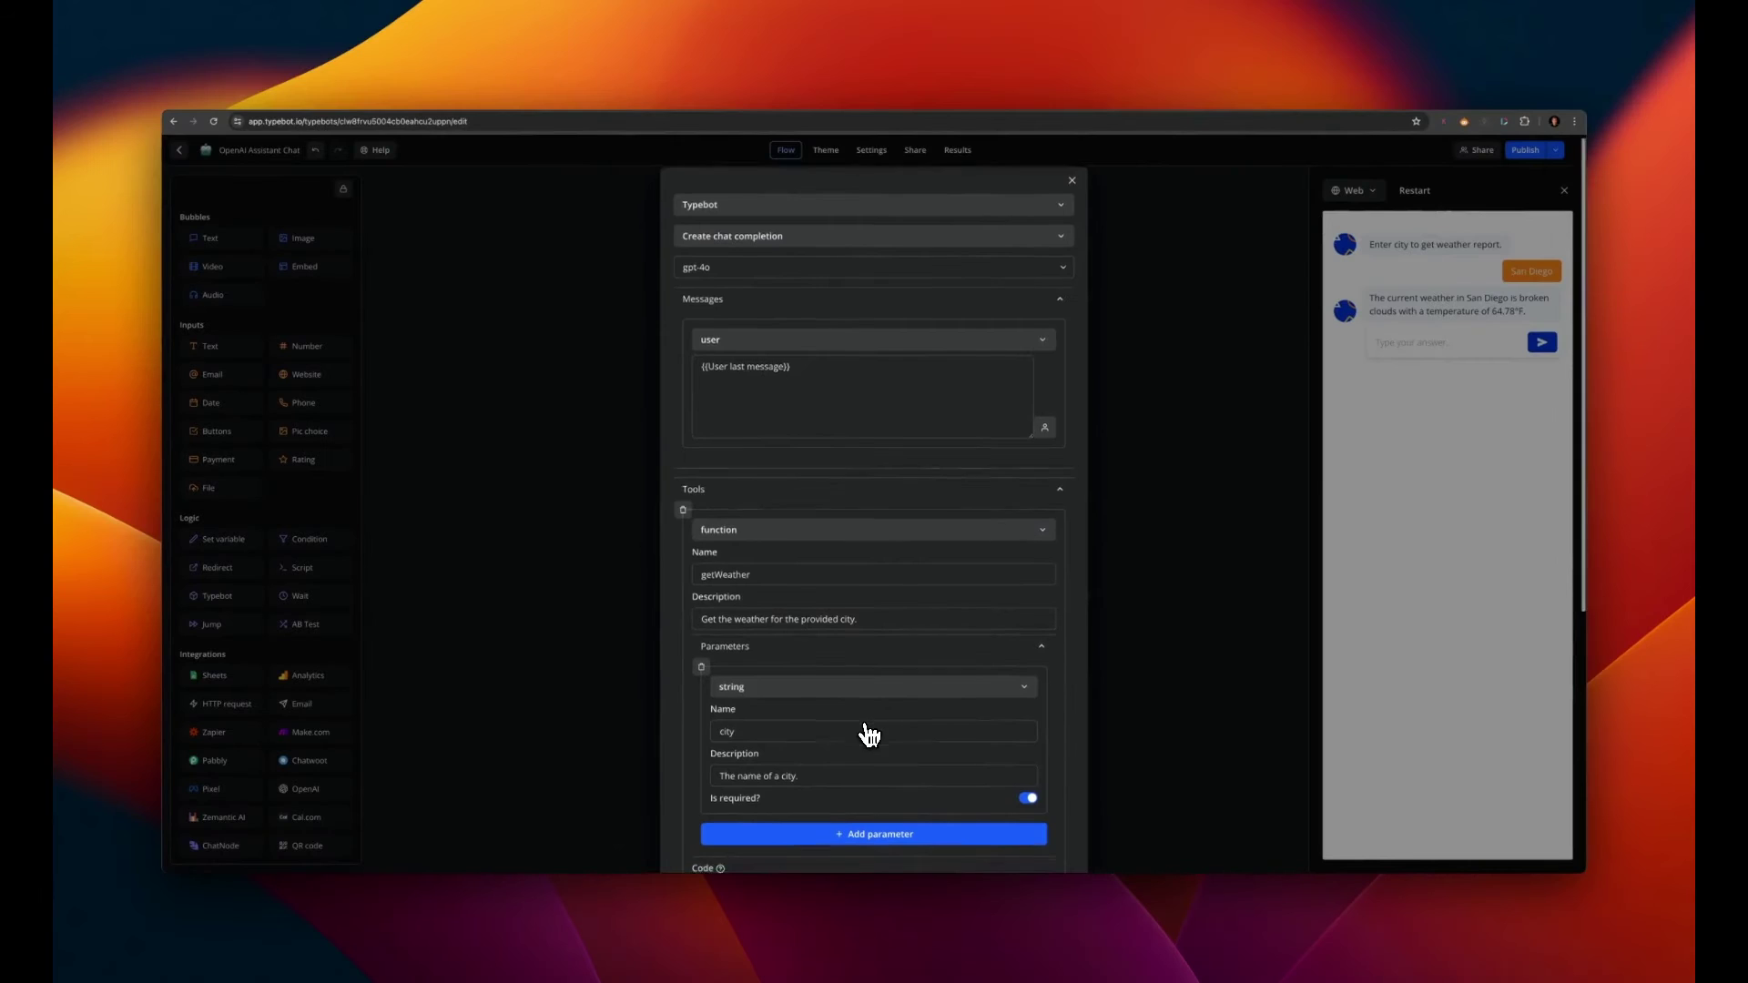
scroll(867, 731, "down", 3)
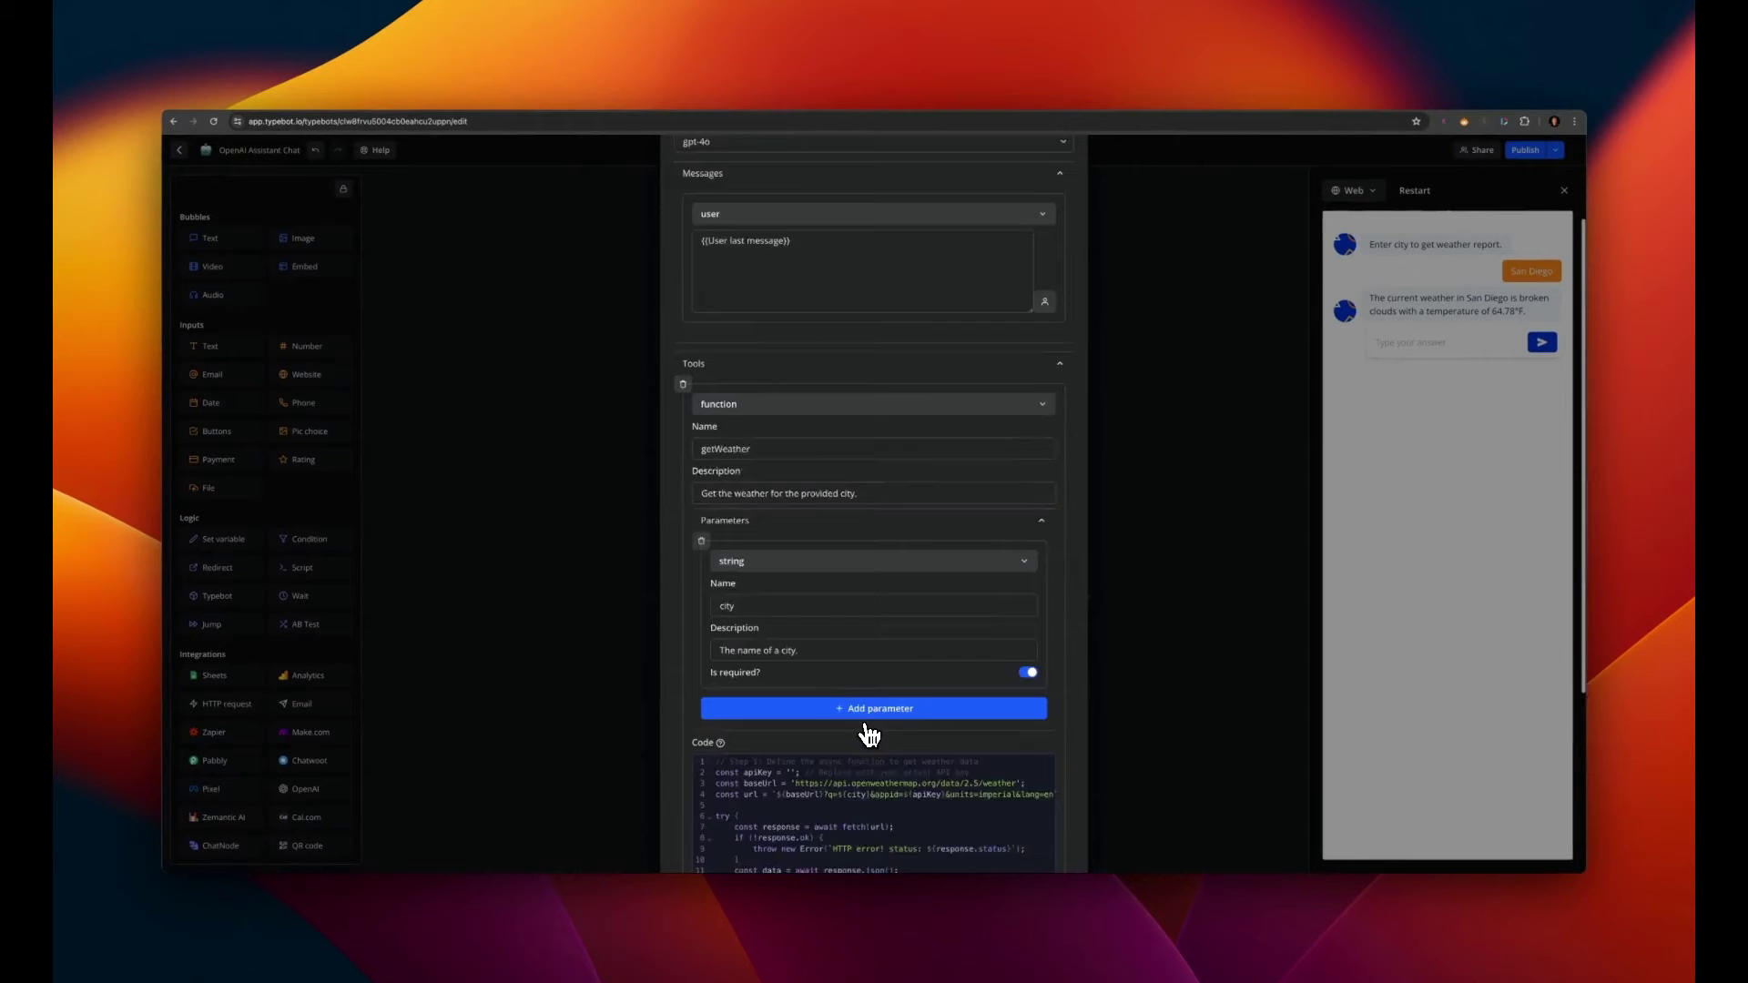
scroll(868, 735, "down", 3)
scroll(869, 734, "down", 2)
scroll(863, 731, "down", 2)
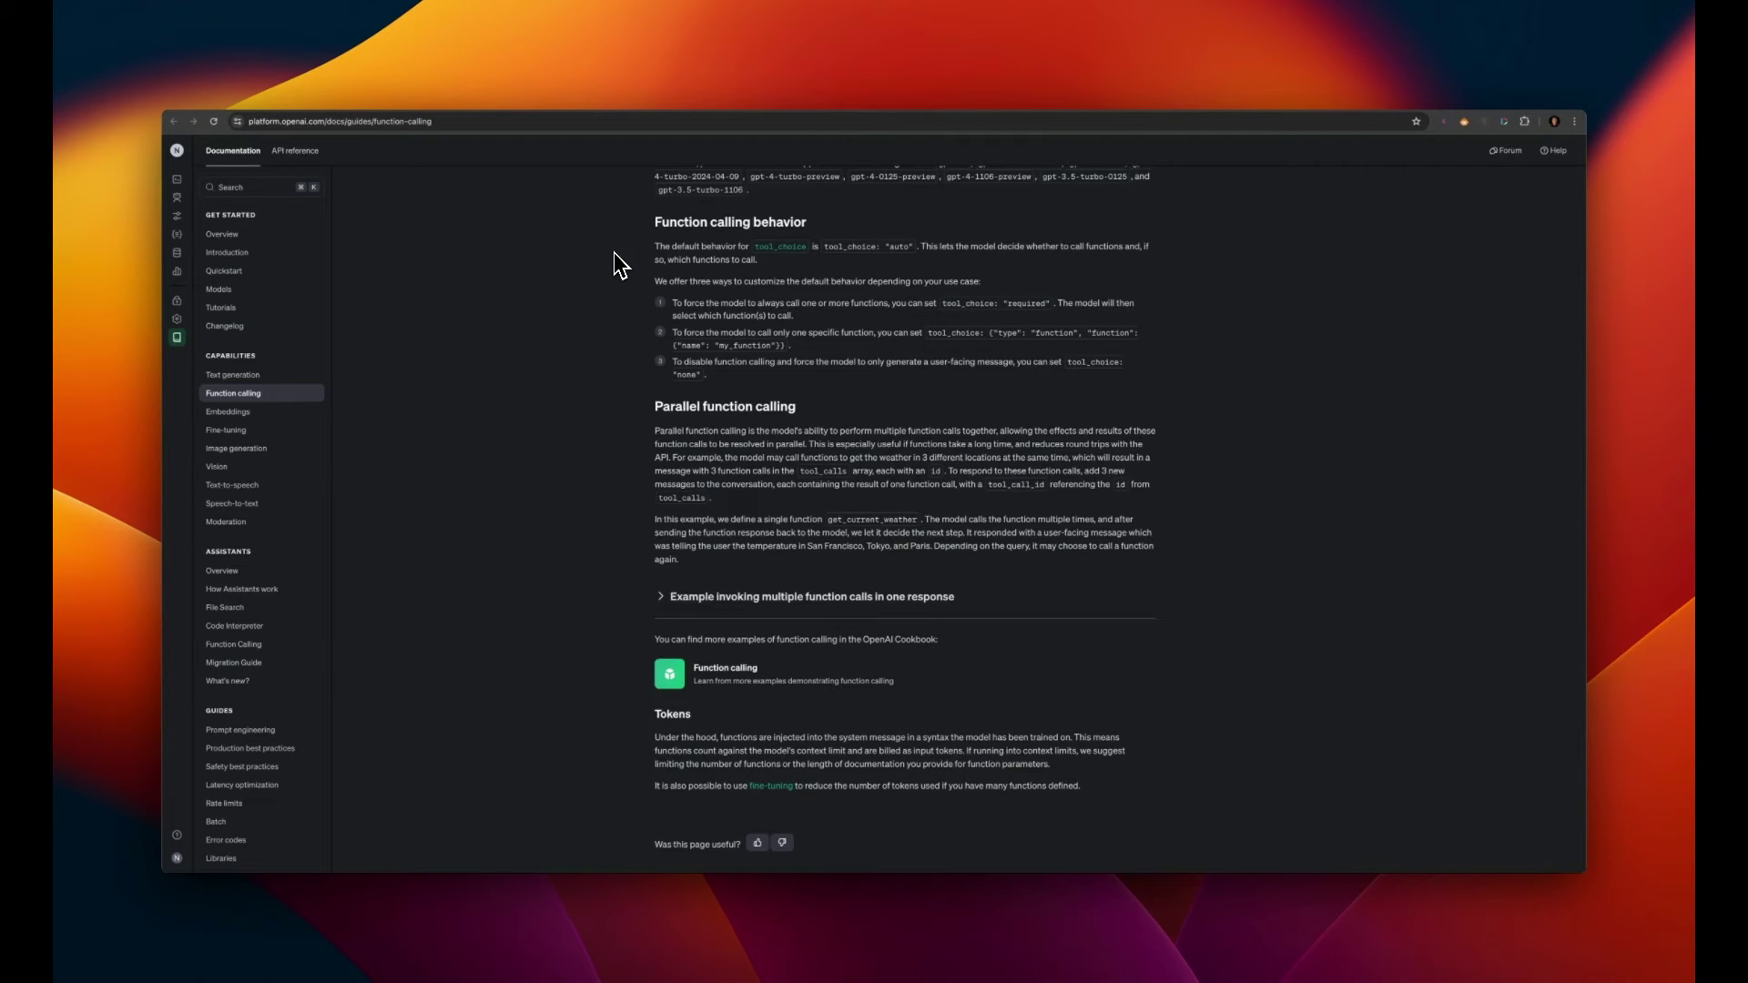
scroll(615, 264, "up", 3)
scroll(614, 263, "up", 3)
scroll(614, 264, "up", 3)
scroll(615, 264, "up", 3)
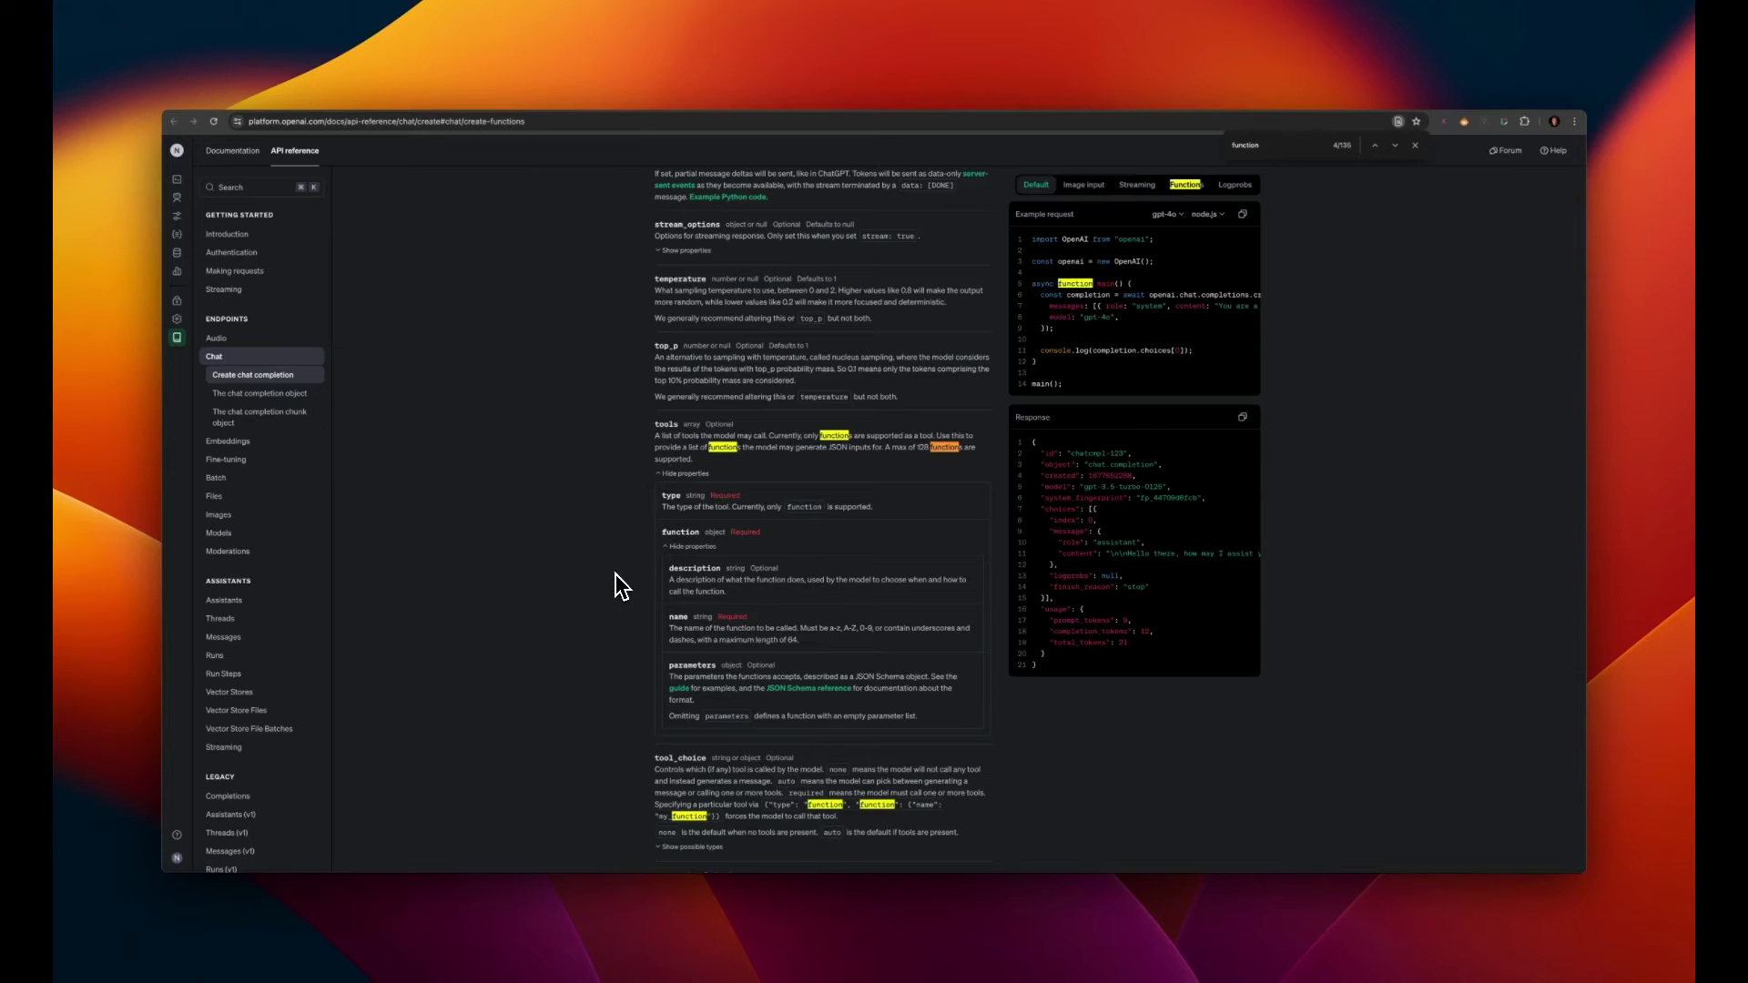
scroll(632, 554, "down", 1)
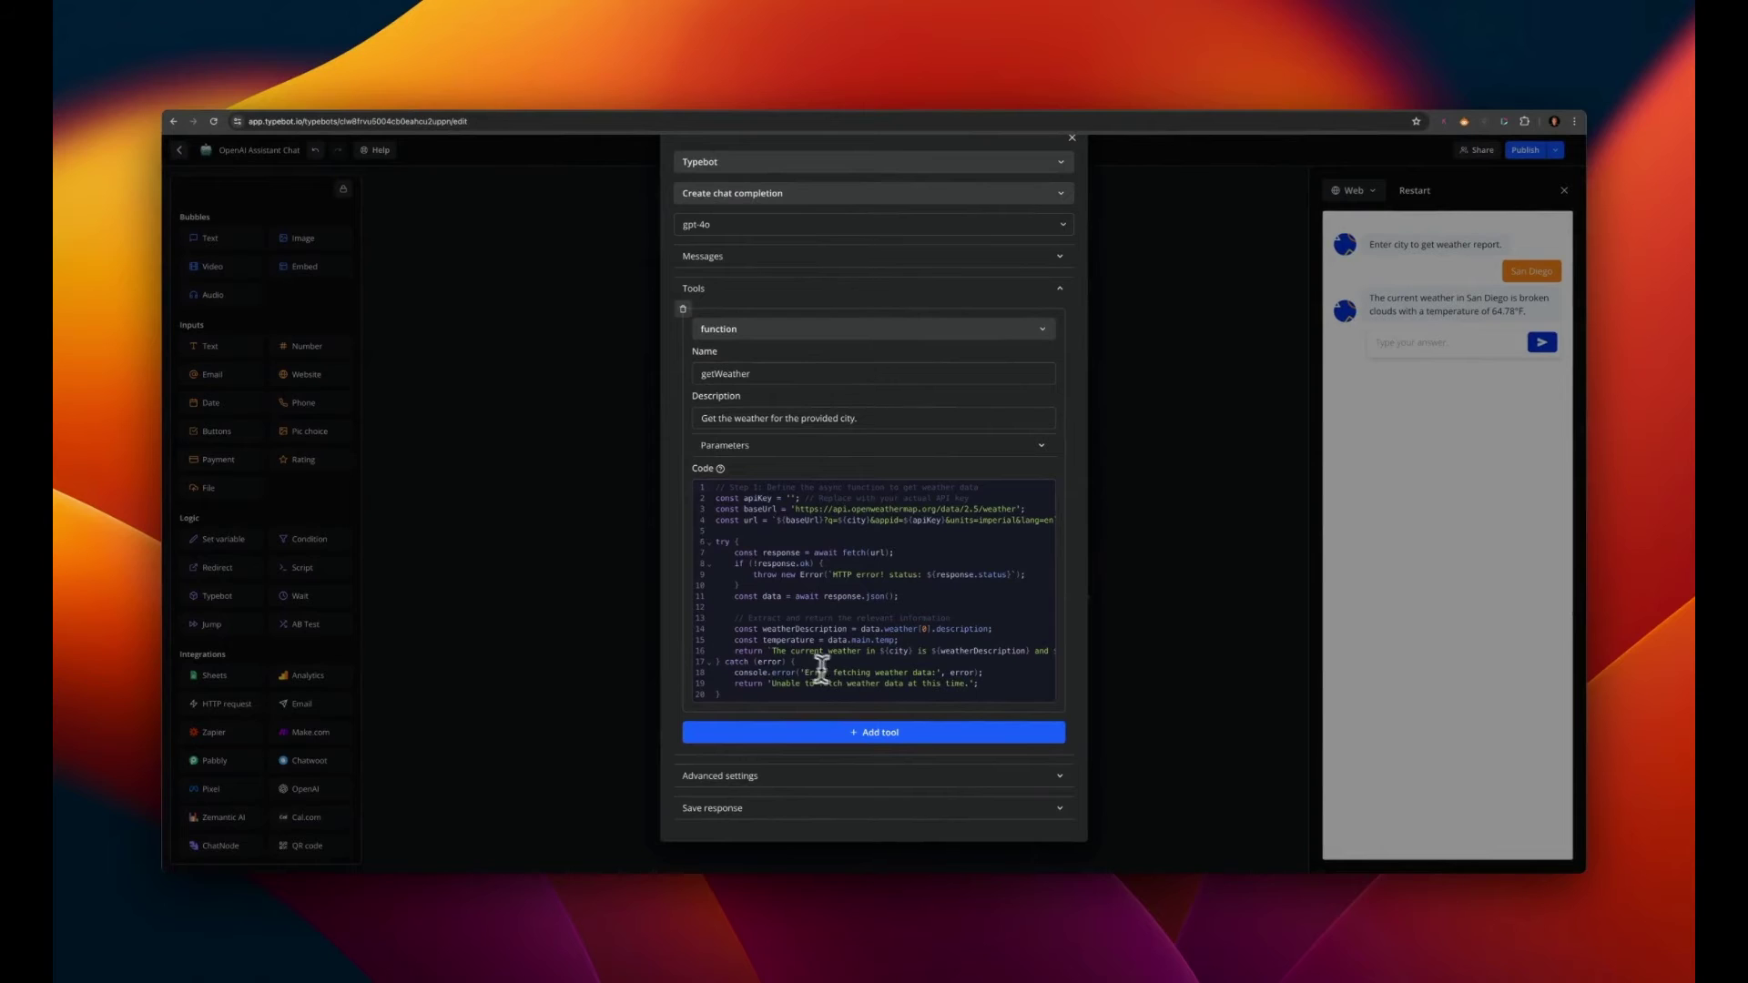
mouse_move(1126, 546)
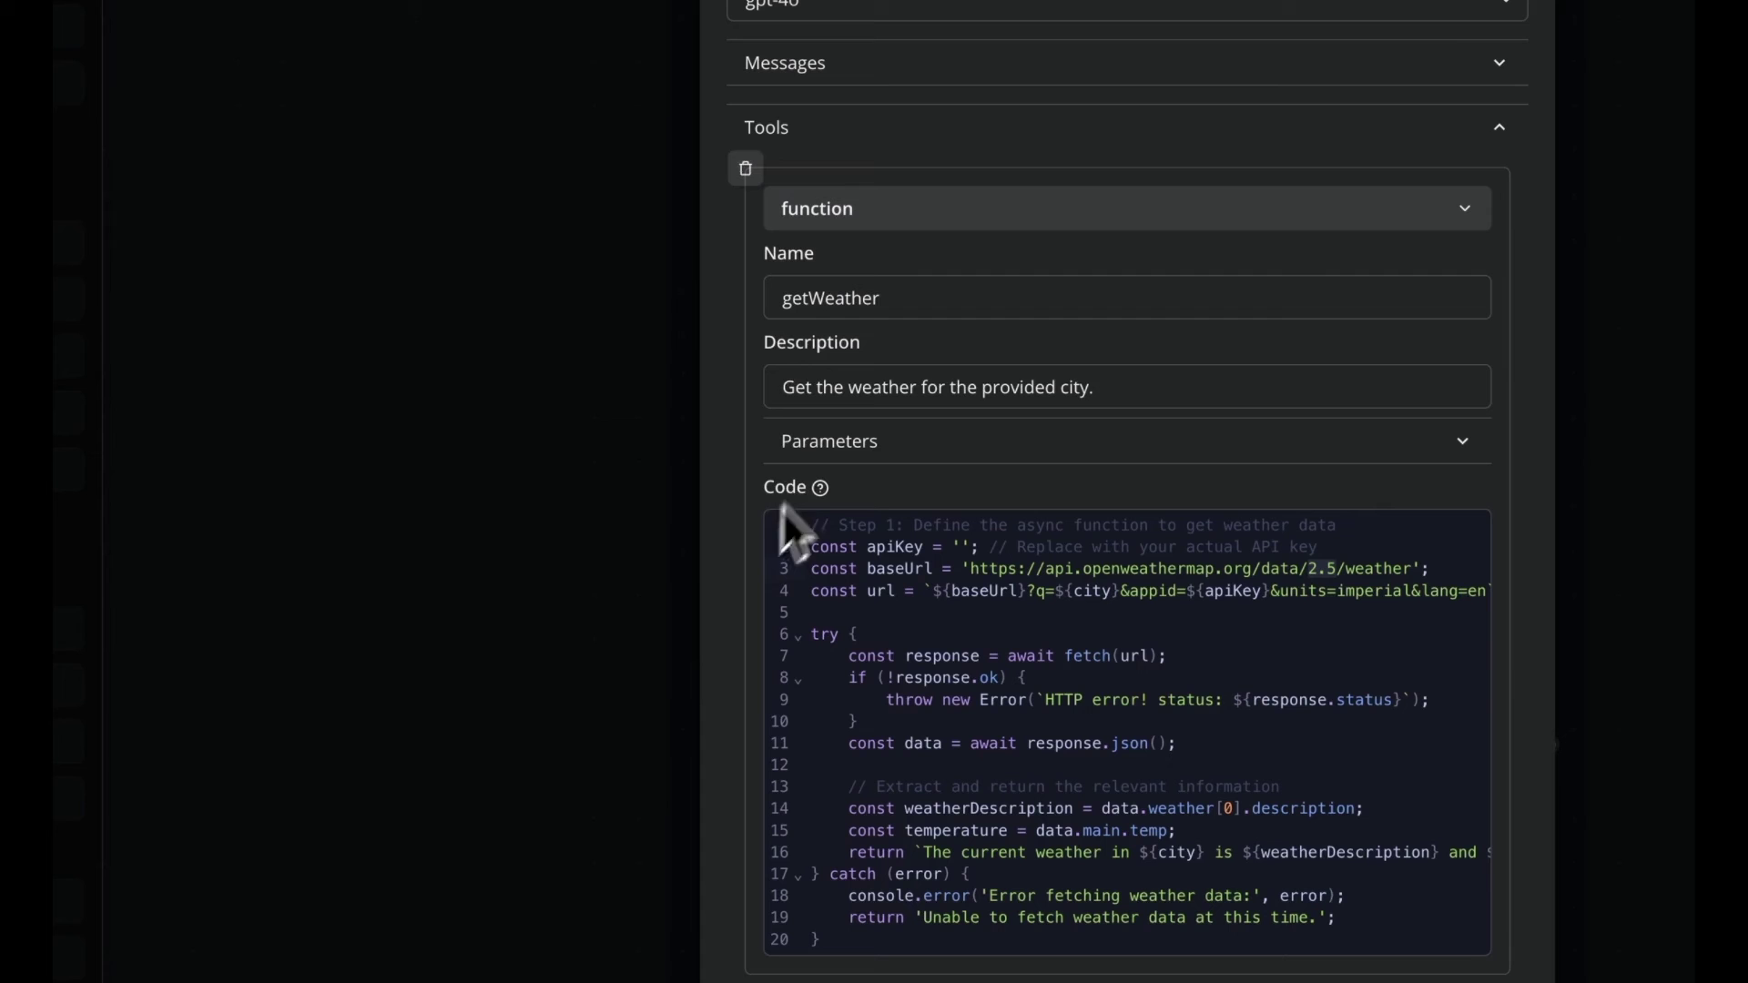
- Select the getWeather tool description and expand its city parameter
left_click_drag(780, 387, 1109, 388)
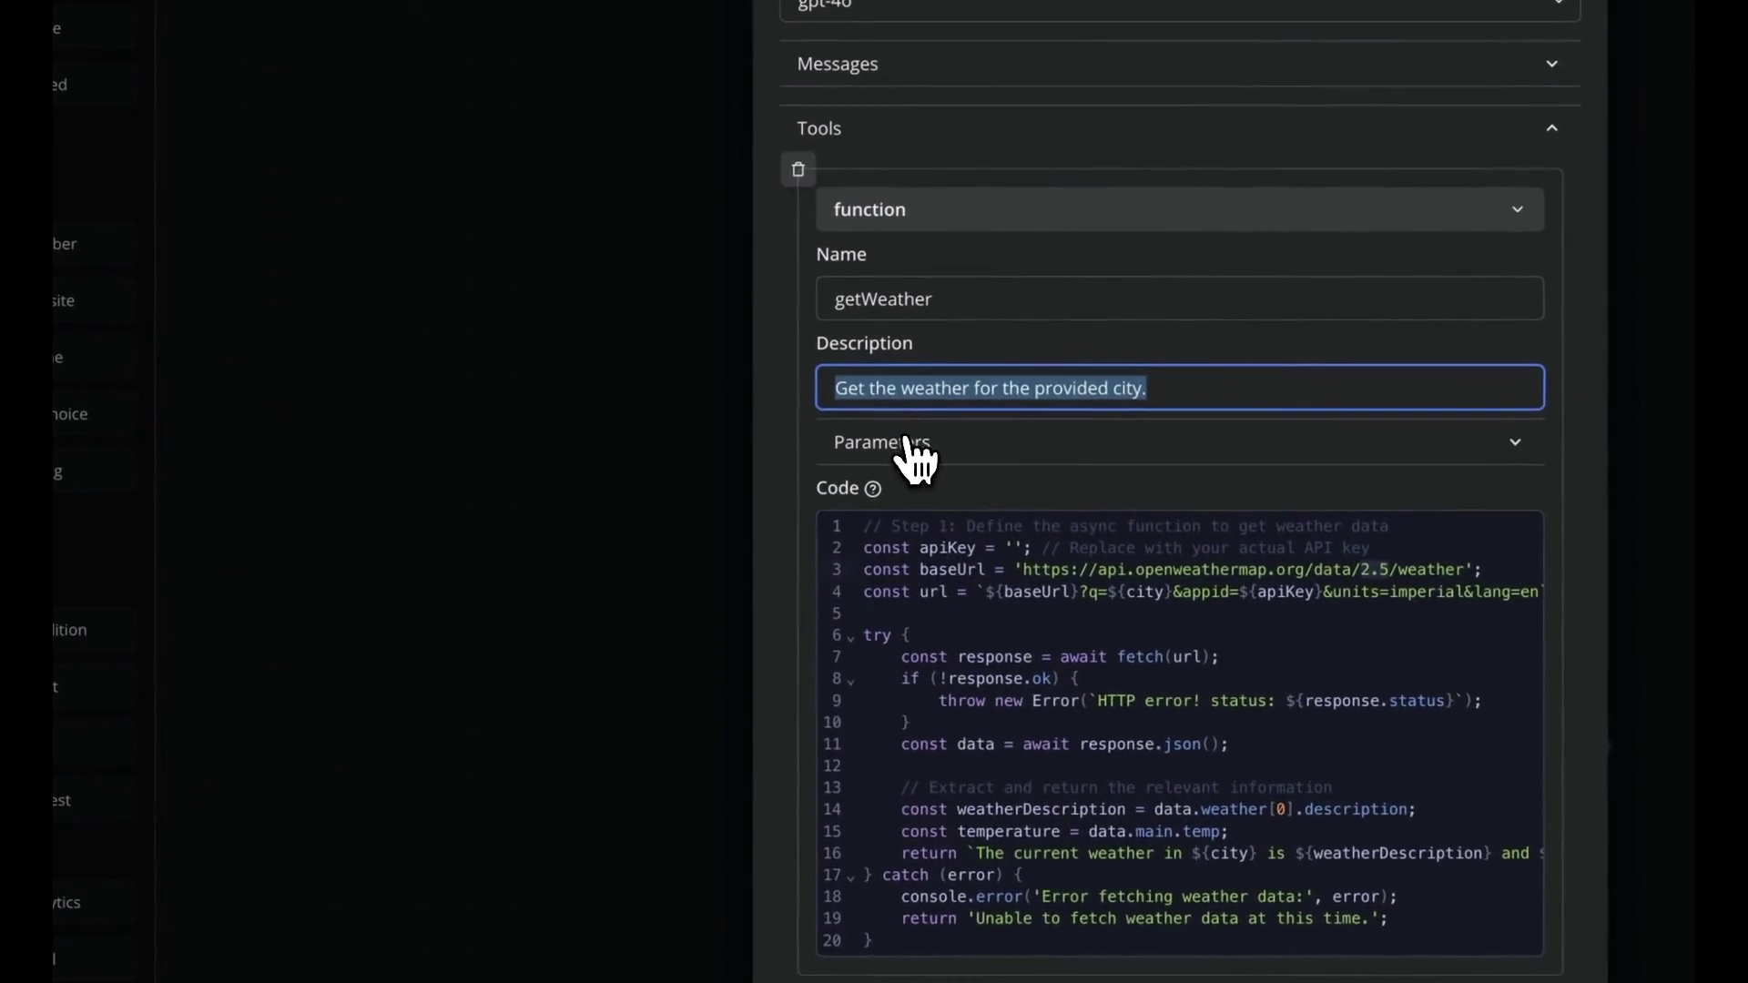
left_click(912, 461)
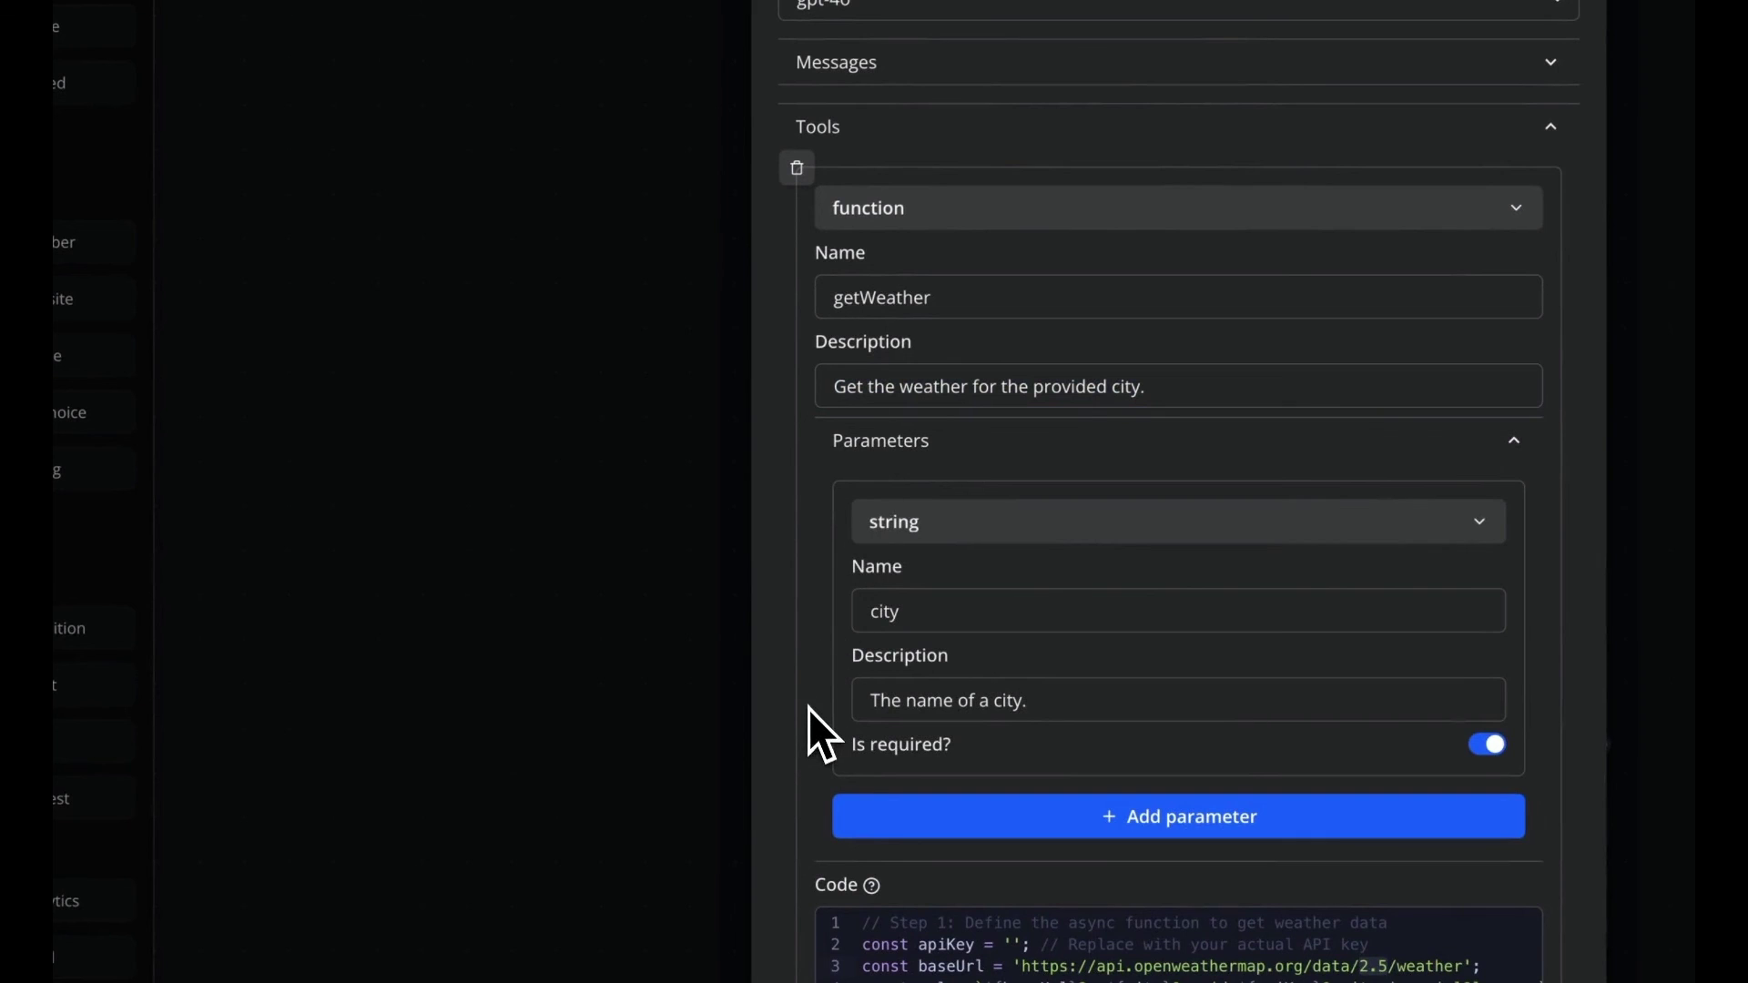